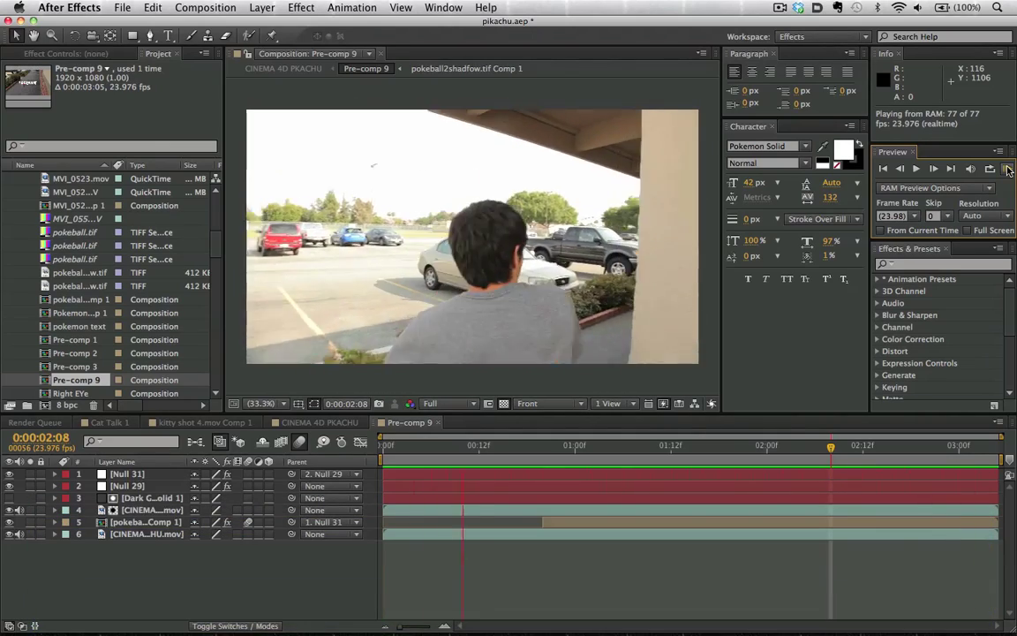
# - Preview the Pre-comp 9 footage from 00:17 and switch to the Horizontal Type tool
pyautogui.click(522, 449)
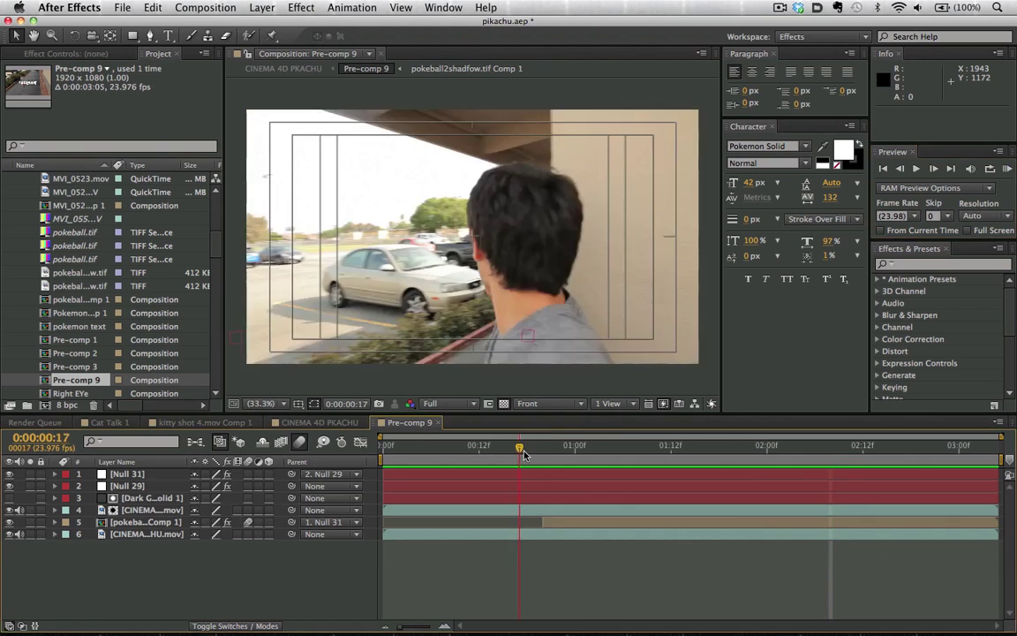
pyautogui.press('space')
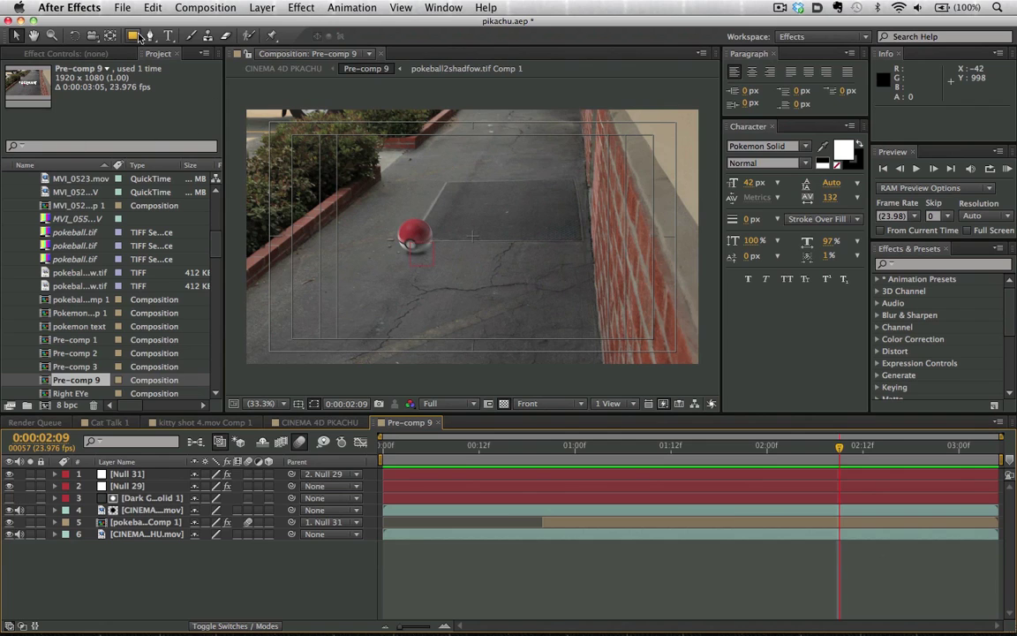
pyautogui.click(168, 35)
# - Type the title text POKEBALL' over the pokeball shot
pyautogui.click(377, 244)
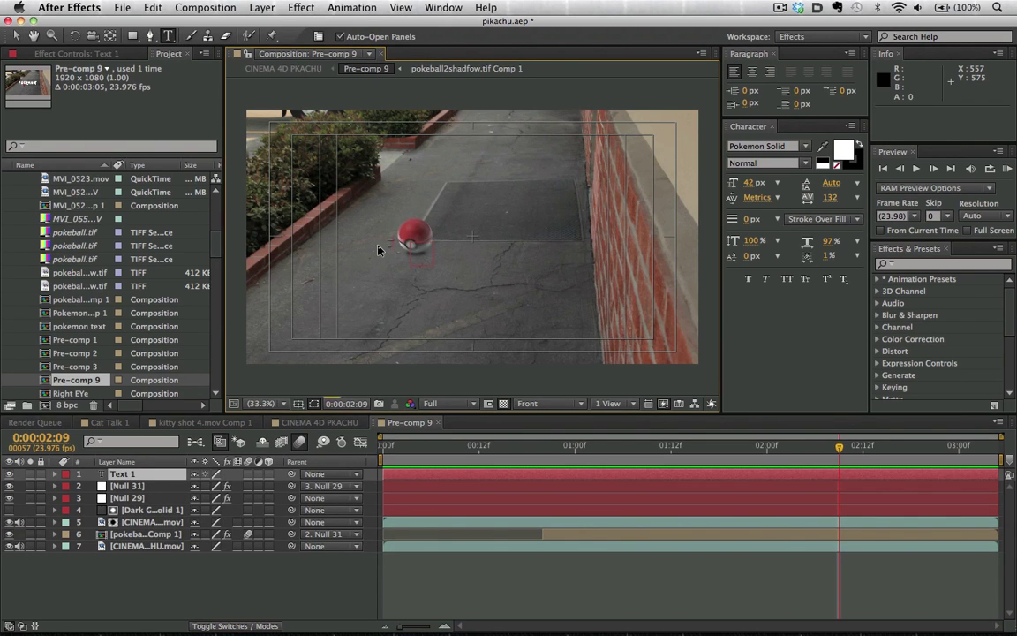
pyautogui.write('POKEBALL')
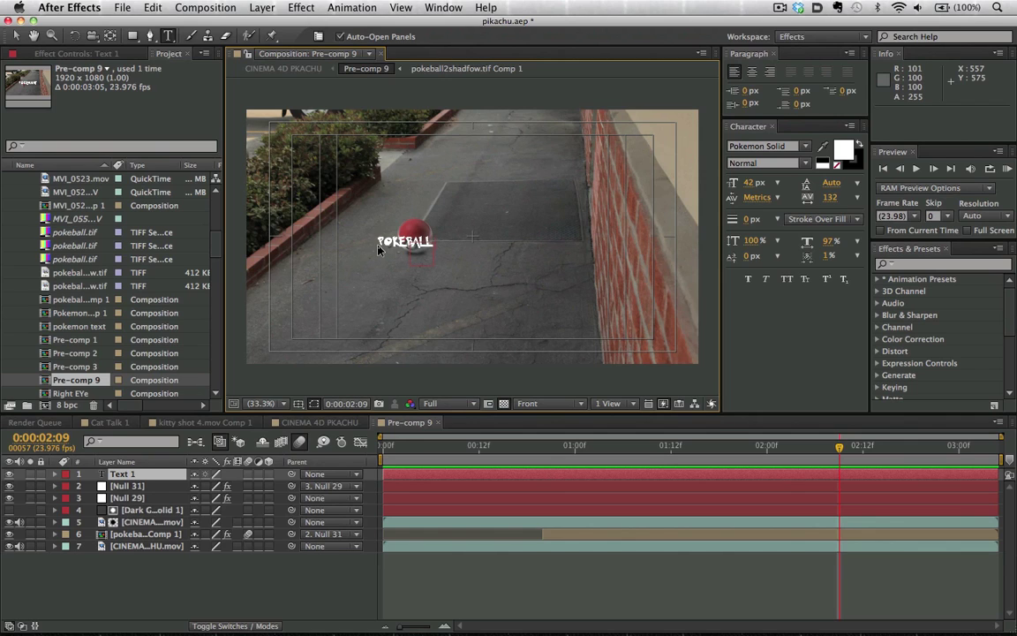
pyautogui.click(140, 477)
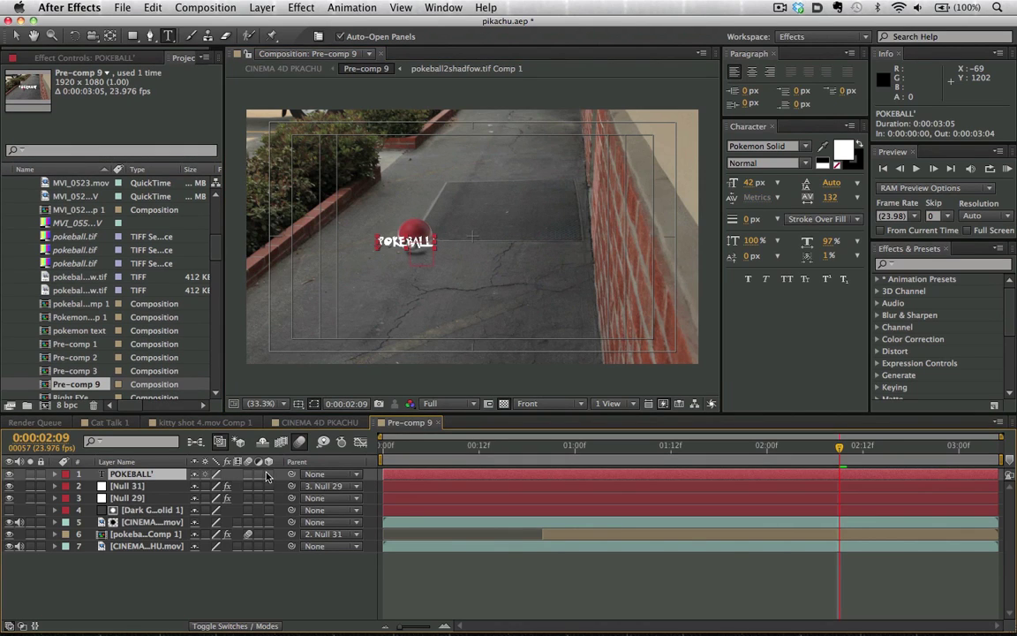
# - Scale the POKEBALL' text to 284% and bring up the Pre-compose dialog
pyautogui.hotkey('alt', 'shift', 's')
pyautogui.moveTo(216, 486); pyautogui.dragTo(283, 486)
pyautogui.press('super+shift+c')
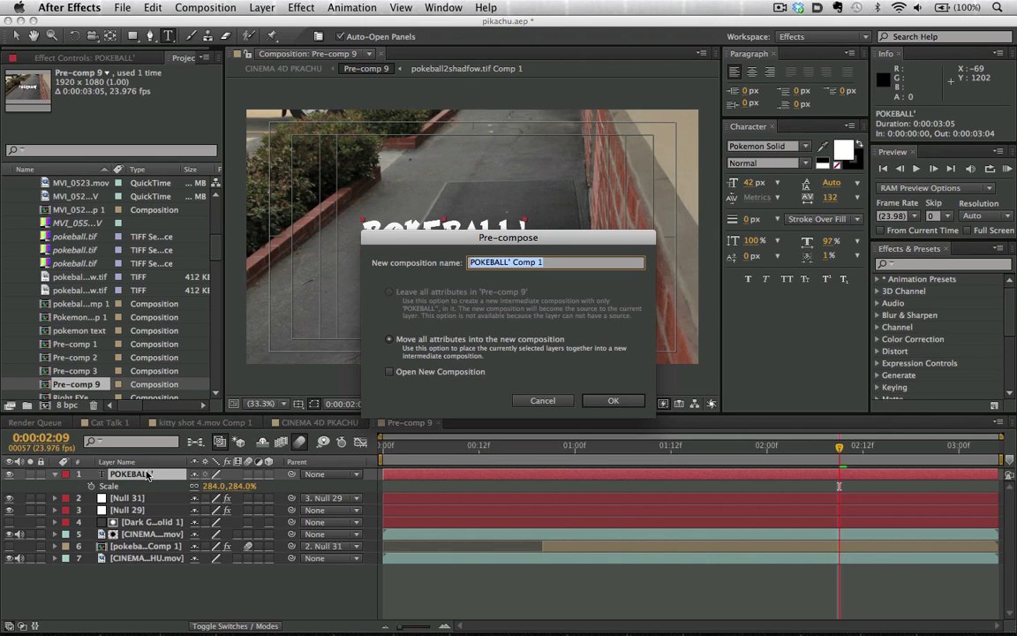
# - Nest the text into POKEBALL' Comp 1, open it, and show a black background
pyautogui.press('Return')
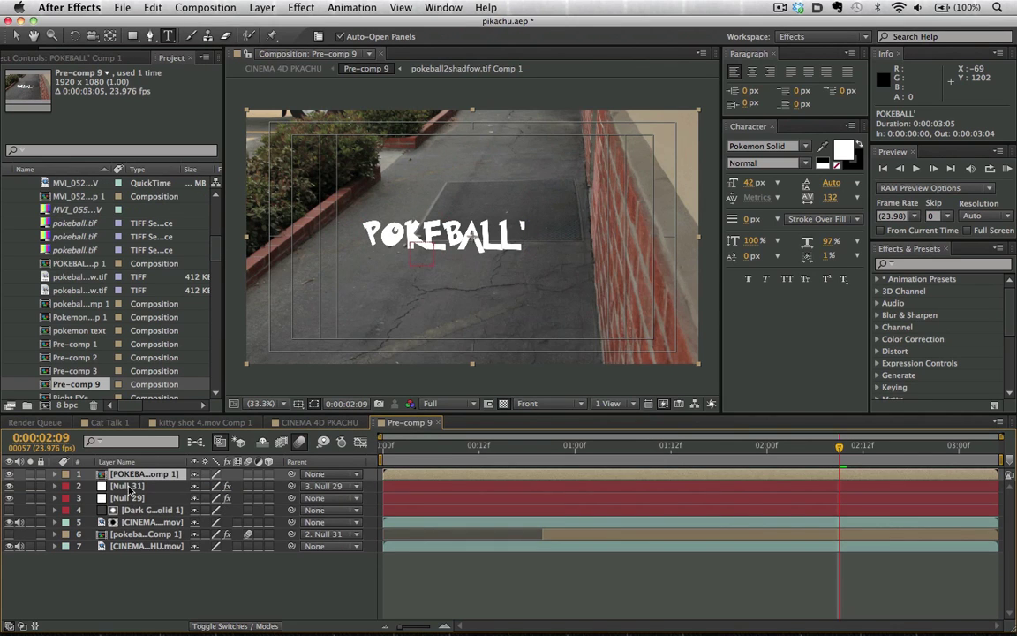
pyautogui.doubleClick(124, 478)
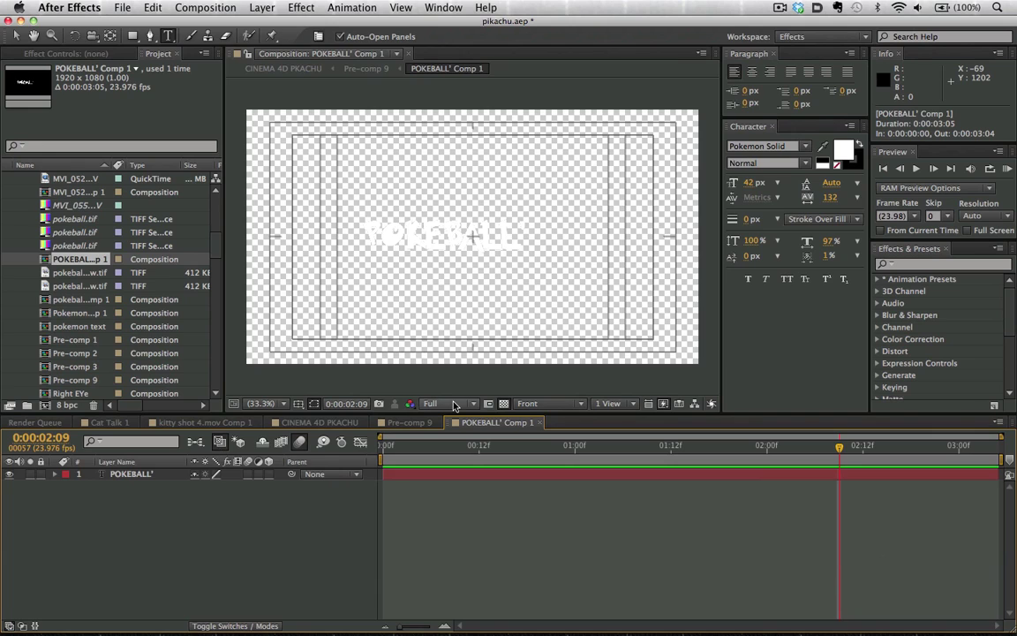
pyautogui.click(504, 404)
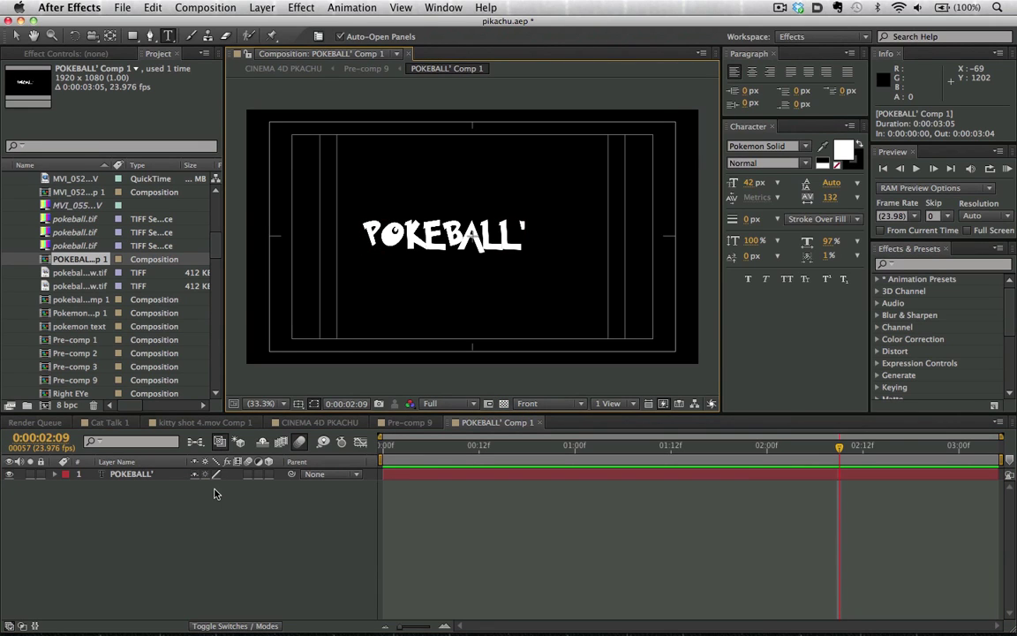
# - Create a new light red FF7676 solid layer
pyautogui.press('super+y')
pyautogui.click(500, 417)
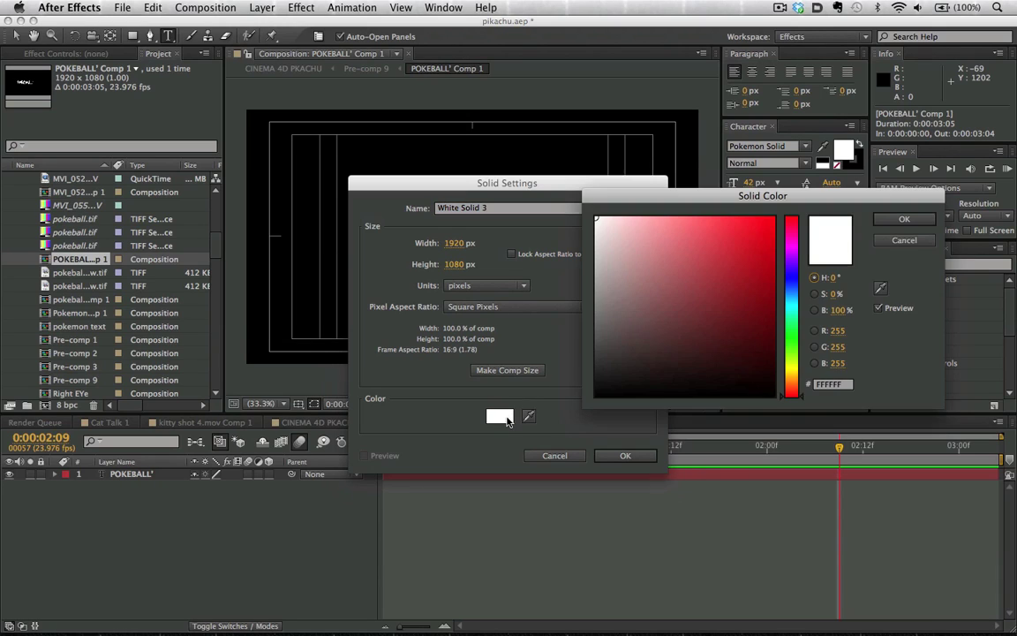
pyautogui.moveTo(713, 244); pyautogui.dragTo(692, 189)
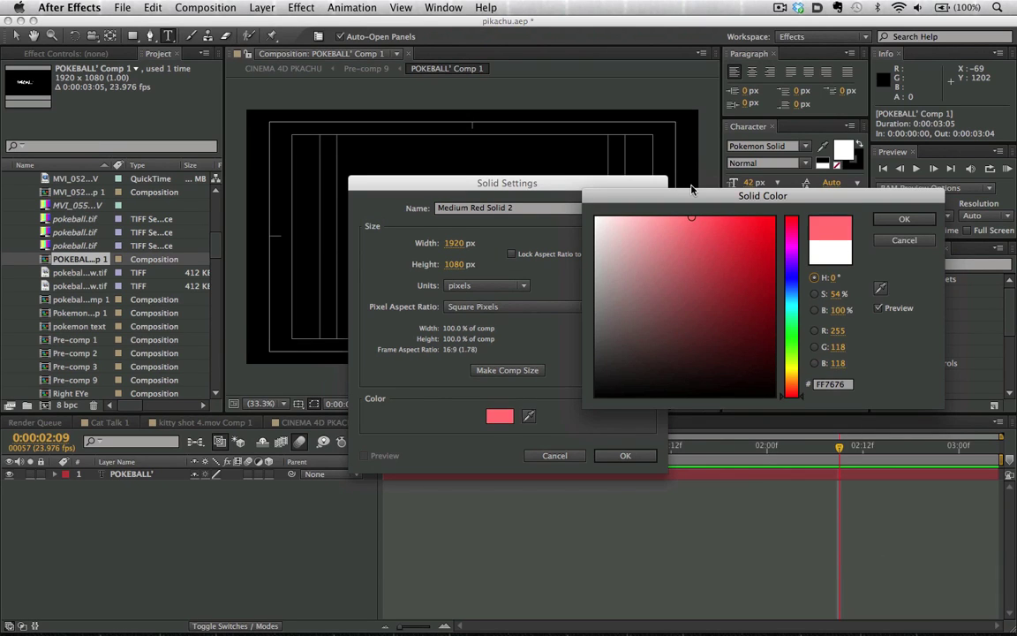
pyautogui.press('Return')
pyautogui.press('Return')
# - Make the red solid 3D, move it below the text, and make the text 3D
pyautogui.click(270, 475)
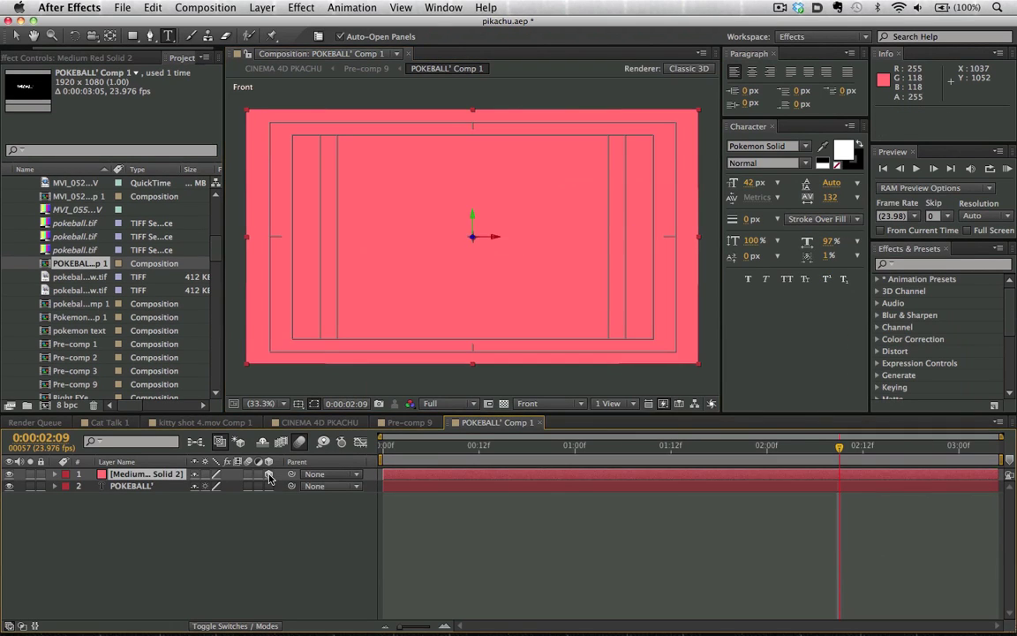
pyautogui.moveTo(141, 475); pyautogui.dragTo(141, 502)
pyautogui.click(144, 476)
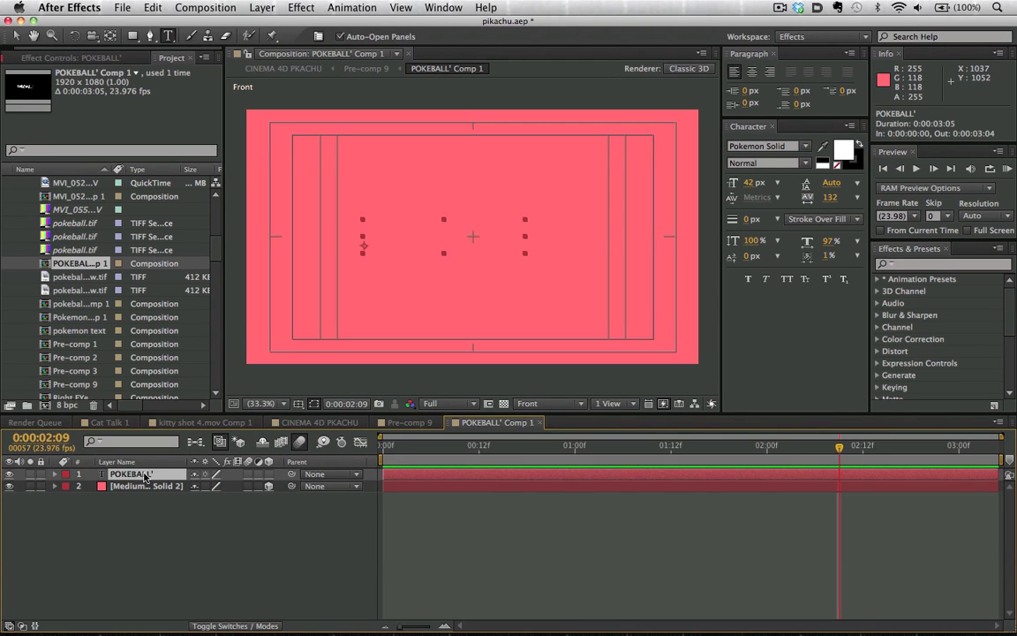
pyautogui.click(269, 474)
# - Add Camera 1 to the POKEBALL' comp
pyautogui.click(164, 510)
pyautogui.click(205, 7)
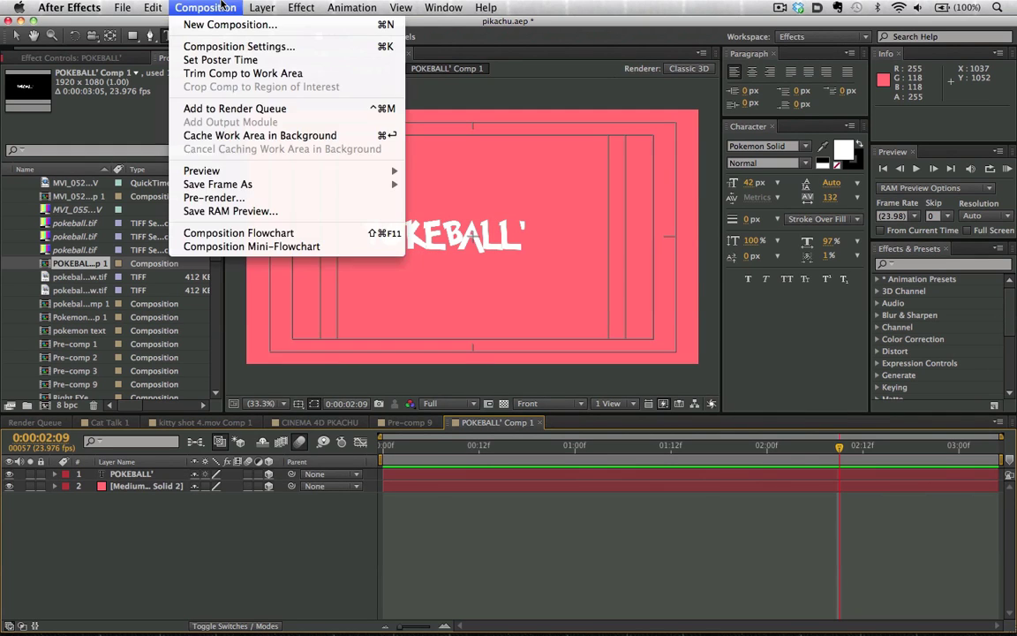
pyautogui.moveTo(256, 7)
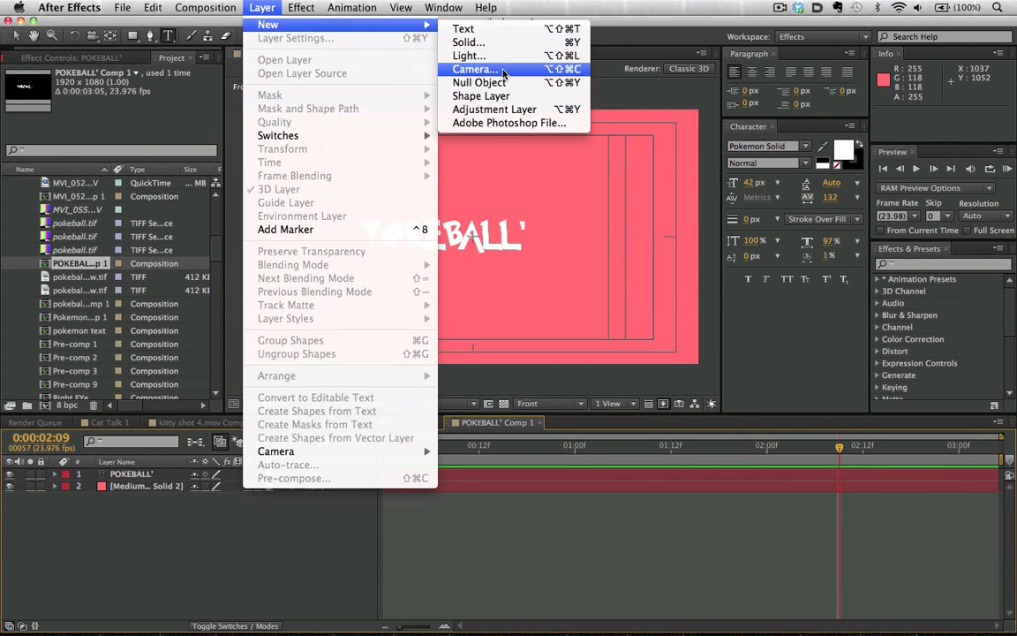
pyautogui.click(503, 71)
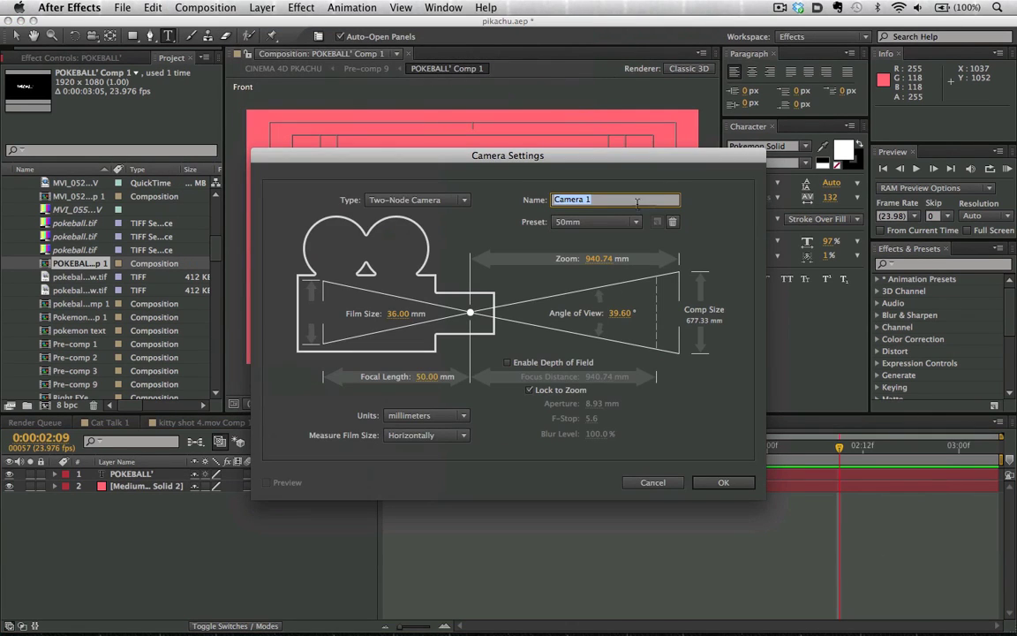
pyautogui.click(596, 221)
pyautogui.press('Escape')
pyautogui.press('Escape')
# - Add a shadow-casting point light with 66% shadow darkness and 217 px diffusion
pyautogui.click(261, 7)
pyautogui.moveTo(283, 24)
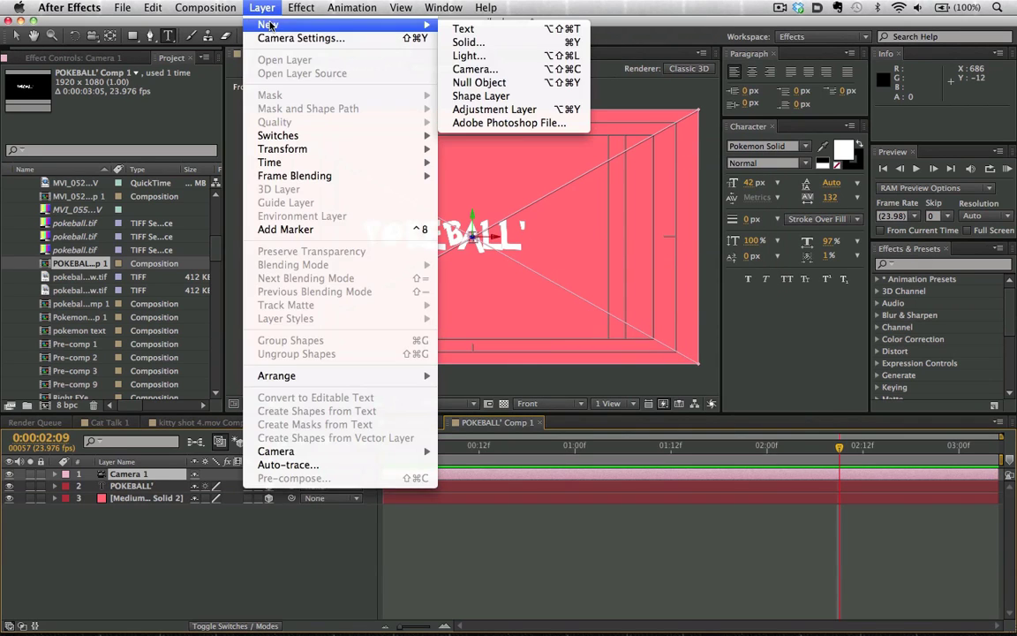
pyautogui.click(477, 56)
pyautogui.click(512, 212)
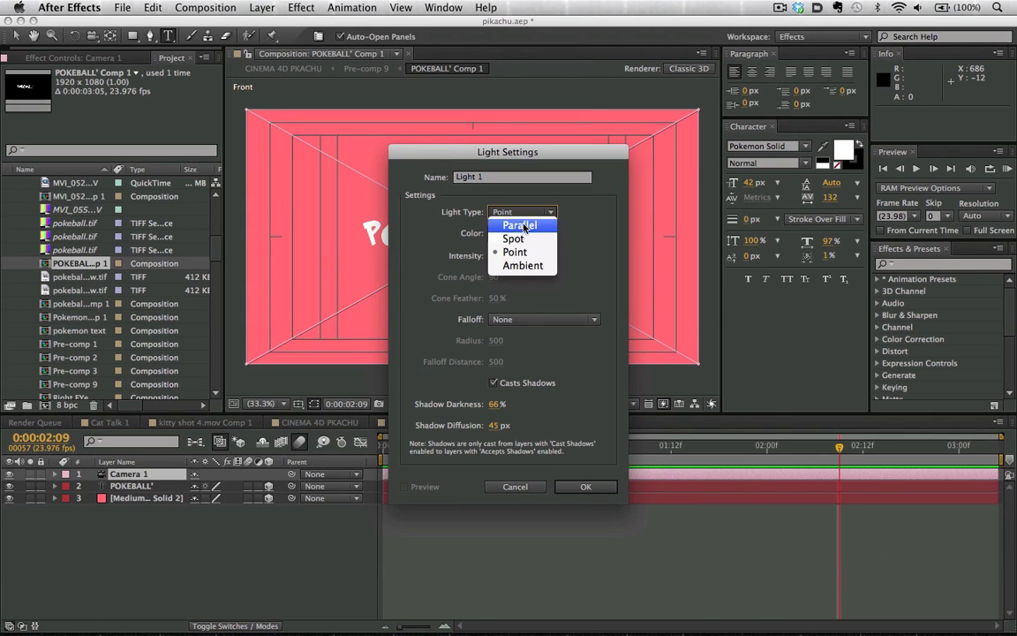
pyautogui.click(461, 248)
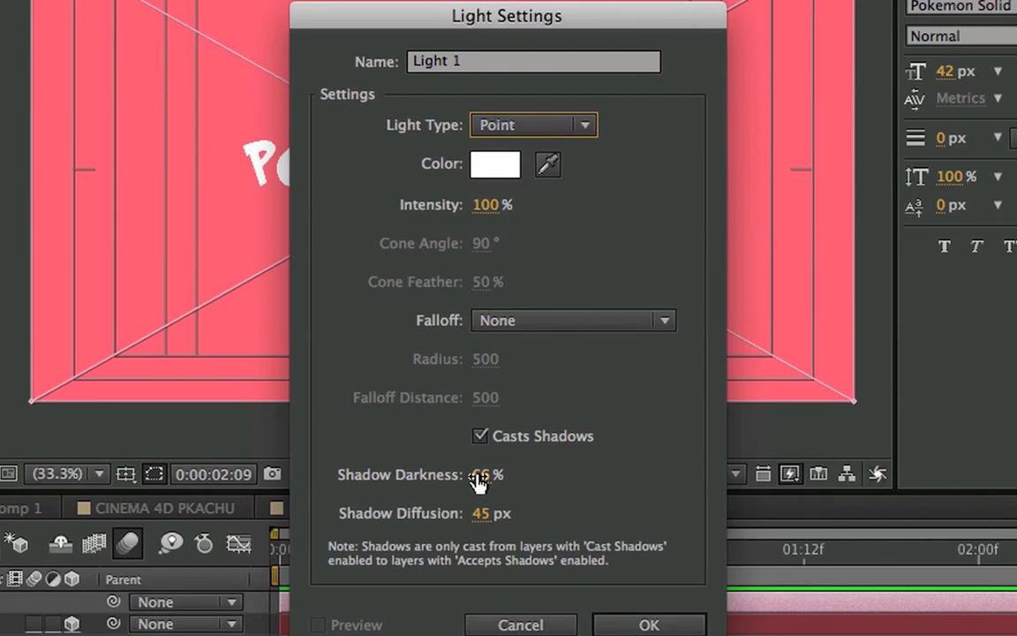
pyautogui.click(480, 437)
pyautogui.click(481, 437)
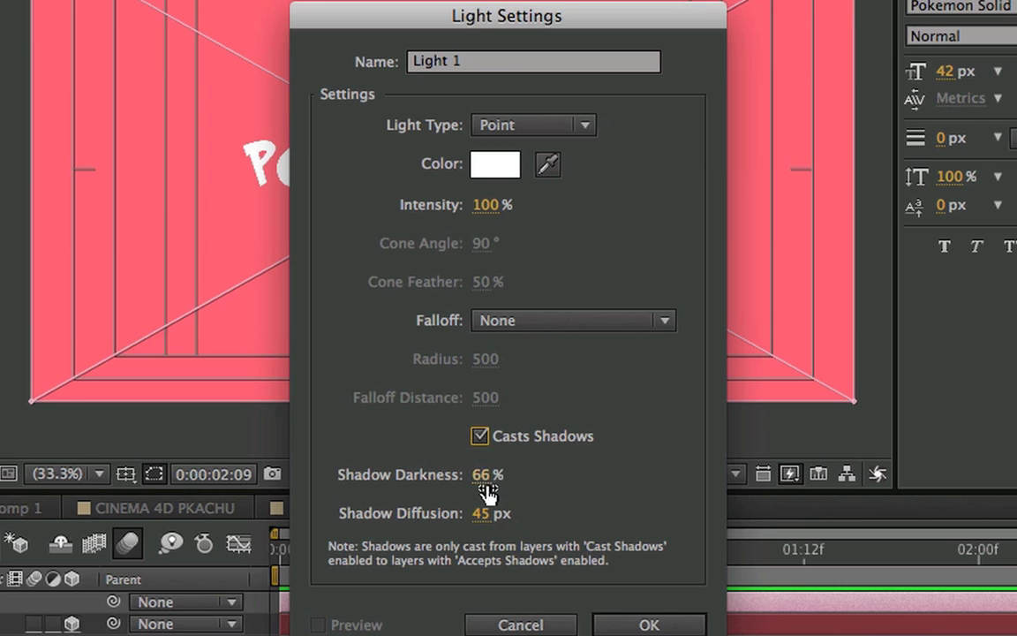
pyautogui.click(481, 475)
pyautogui.write('89')
pyautogui.moveTo(513, 479); pyautogui.dragTo(495, 473)
pyautogui.moveTo(489, 514); pyautogui.dragTo(728, 521)
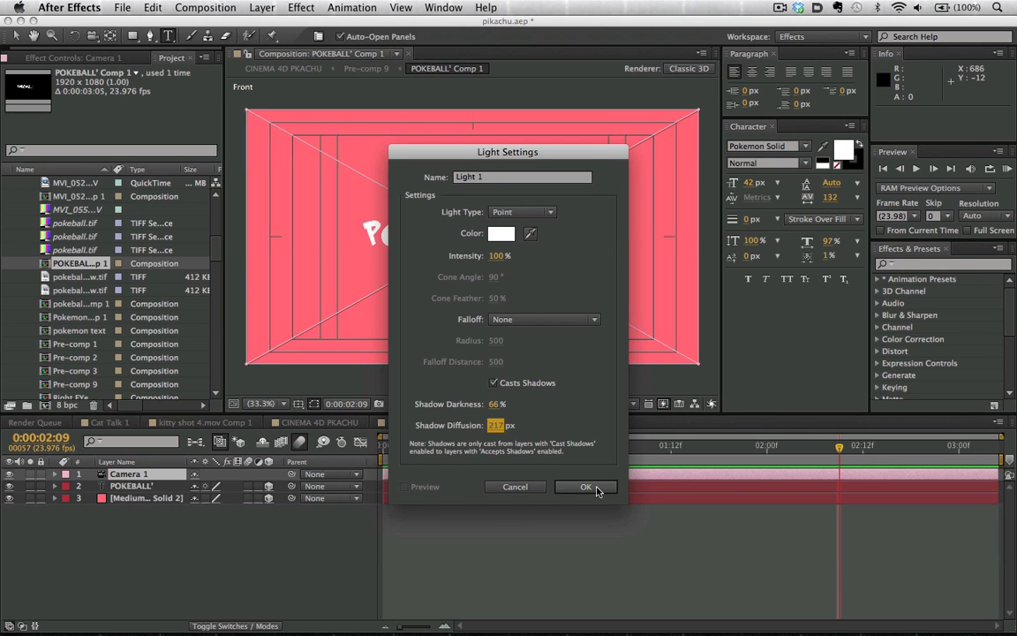
pyautogui.click(597, 491)
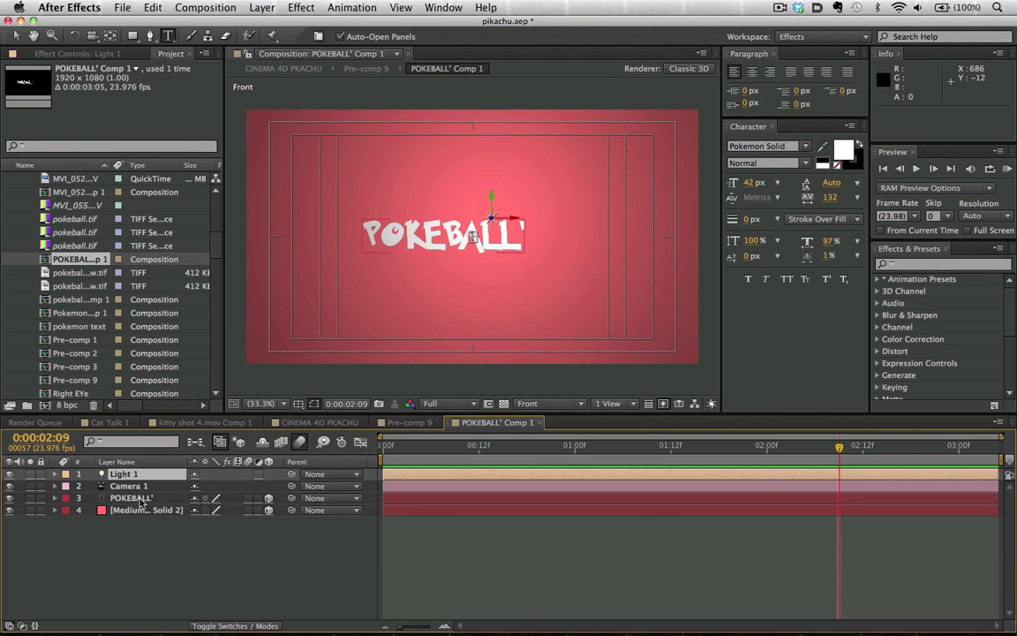
# - Tilt the red solid 90° on X so it lies flat at 270° orientation
pyautogui.click(142, 510)
pyautogui.press('w')
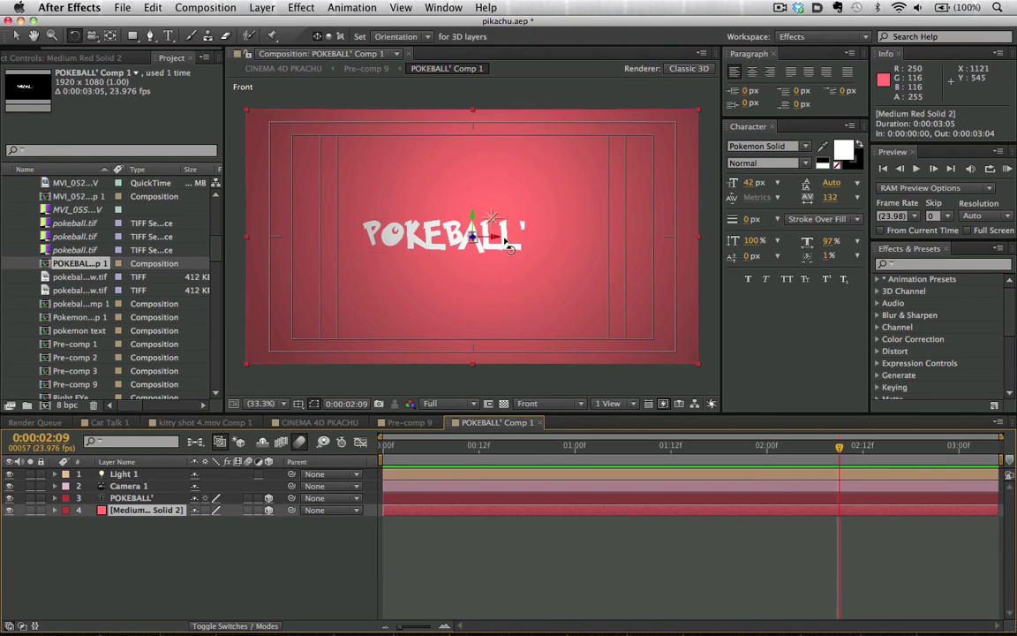
pyautogui.moveTo(495, 237); pyautogui.dragTo(494, 220)
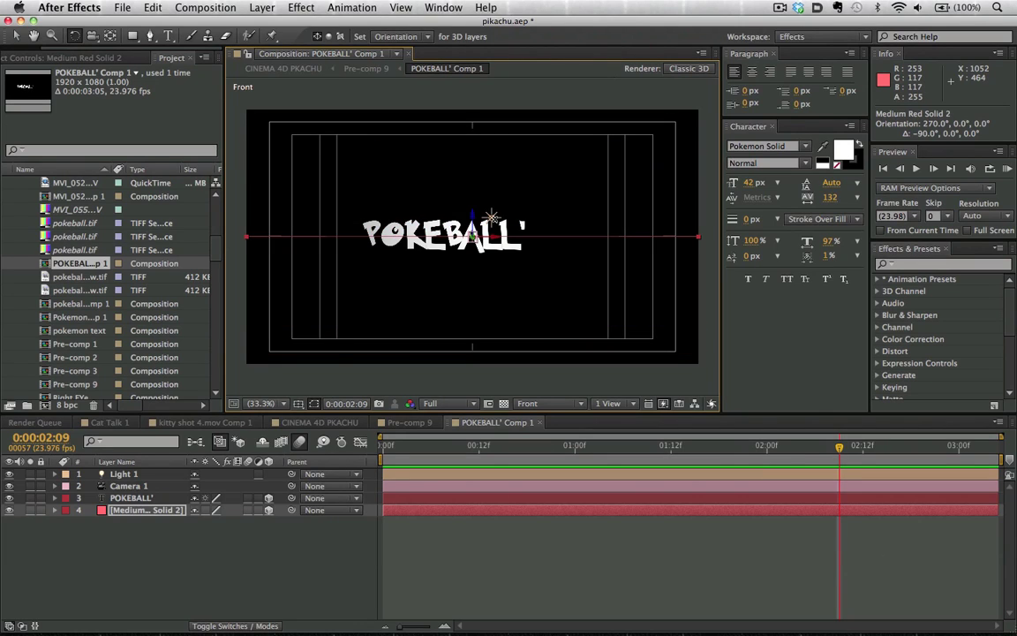
# - Lower the red floor solid to position 960, 600, 0
pyautogui.press('v')
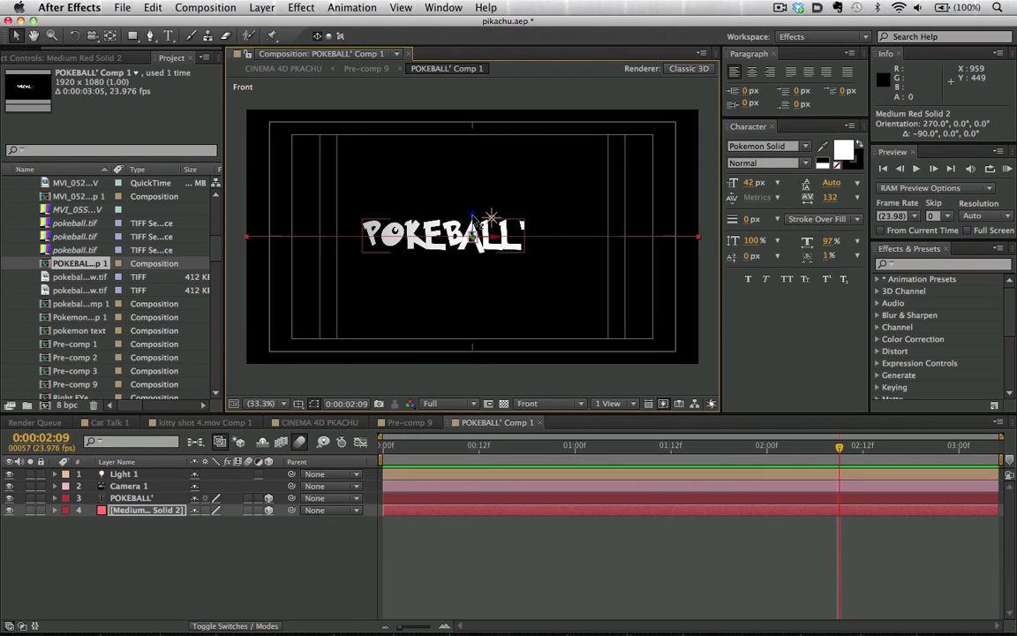
pyautogui.moveTo(472, 221); pyautogui.dragTo(475, 235)
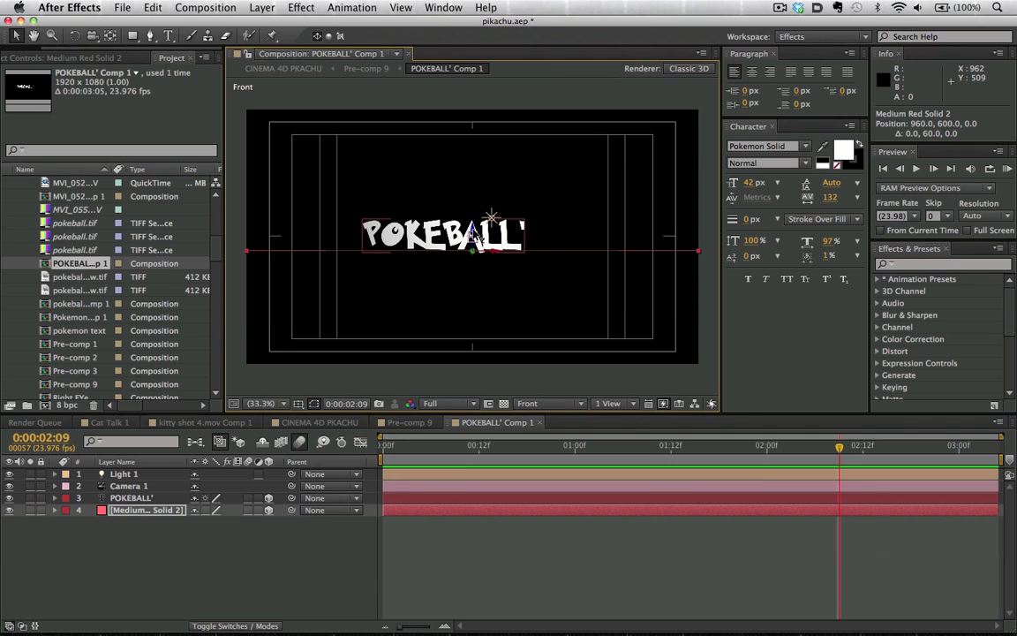
pyautogui.click(165, 546)
pyautogui.scroll(-10, 132, 334)
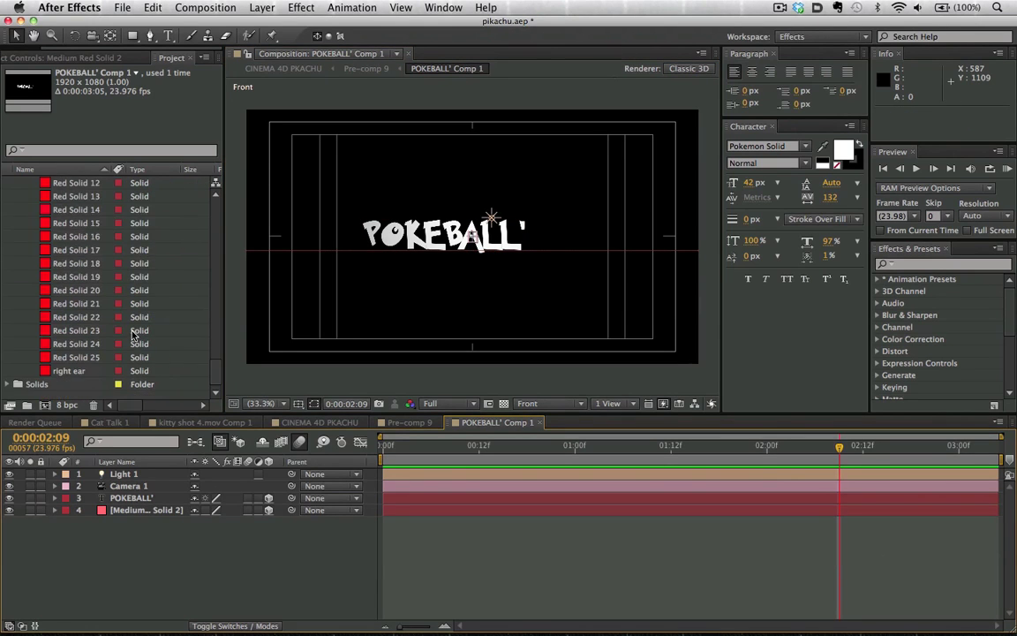
pyautogui.scroll(10, 133, 334)
# - Add CINEMA 4D PKACHU.mov to the comp and view through the Active Camera
pyautogui.click(66, 279)
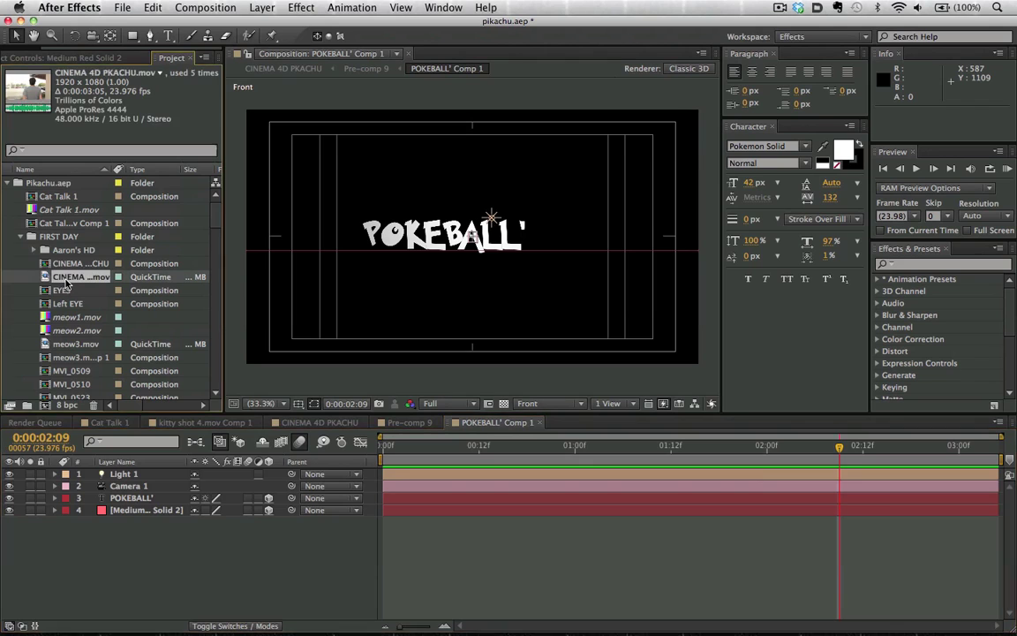
pyautogui.moveTo(67, 279); pyautogui.dragTo(209, 545)
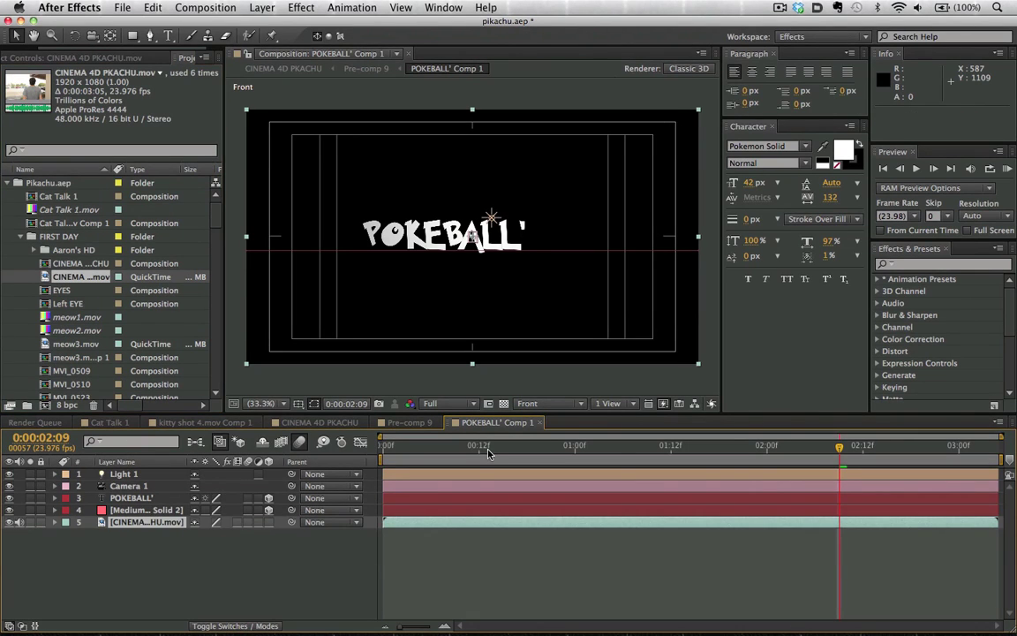
pyautogui.click(545, 404)
pyautogui.click(559, 422)
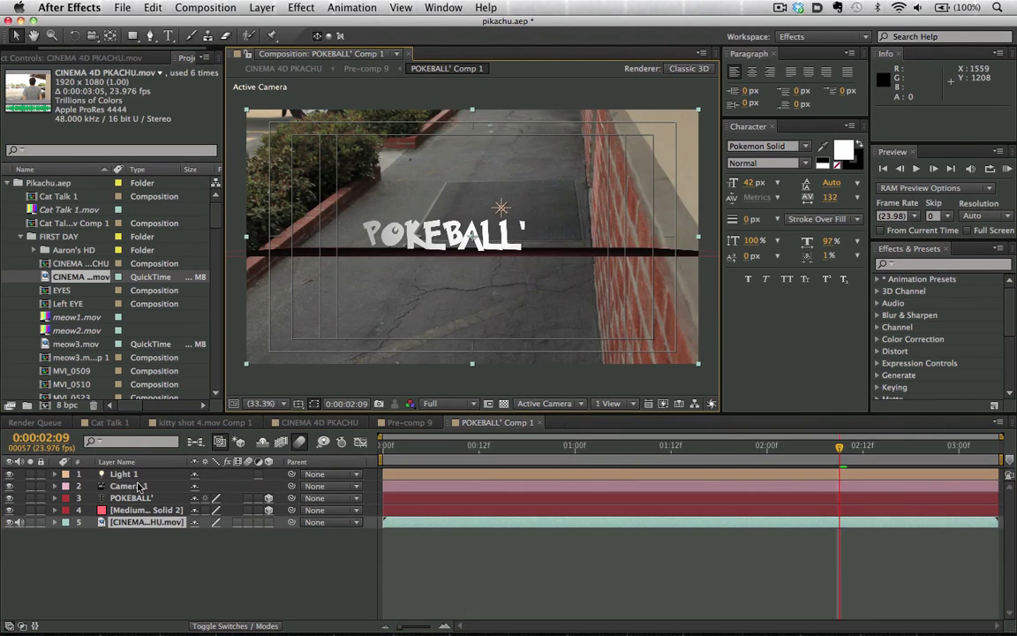
# - Orbit Camera 1 to 1084.9, -435.3, -1586.7, looking down onto the red floor
pyautogui.click(137, 486)
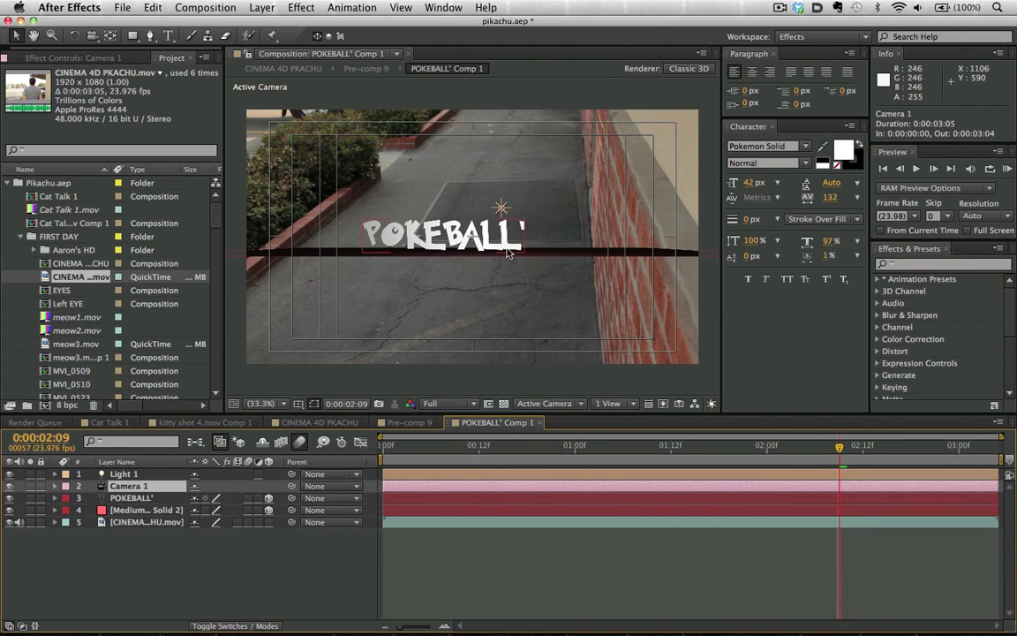
pyautogui.press('c')
pyautogui.moveTo(509, 247); pyautogui.dragTo(482, 334)
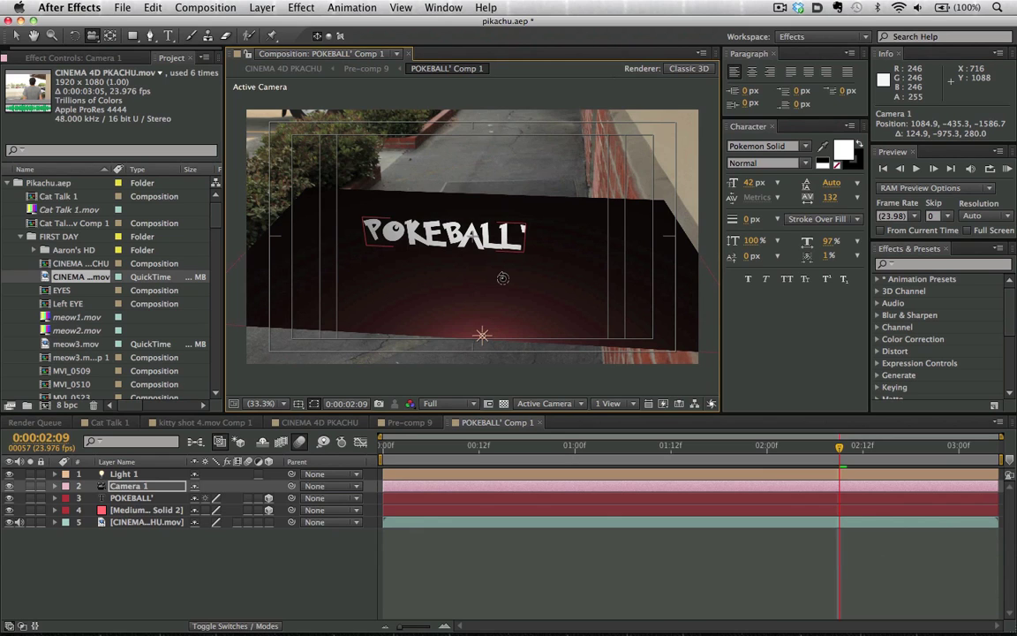
# - Raise Light 1 along Y to 399.8, -266.0, -501.4, brightening the floor's red glow
pyautogui.click(150, 475)
pyautogui.press('v')
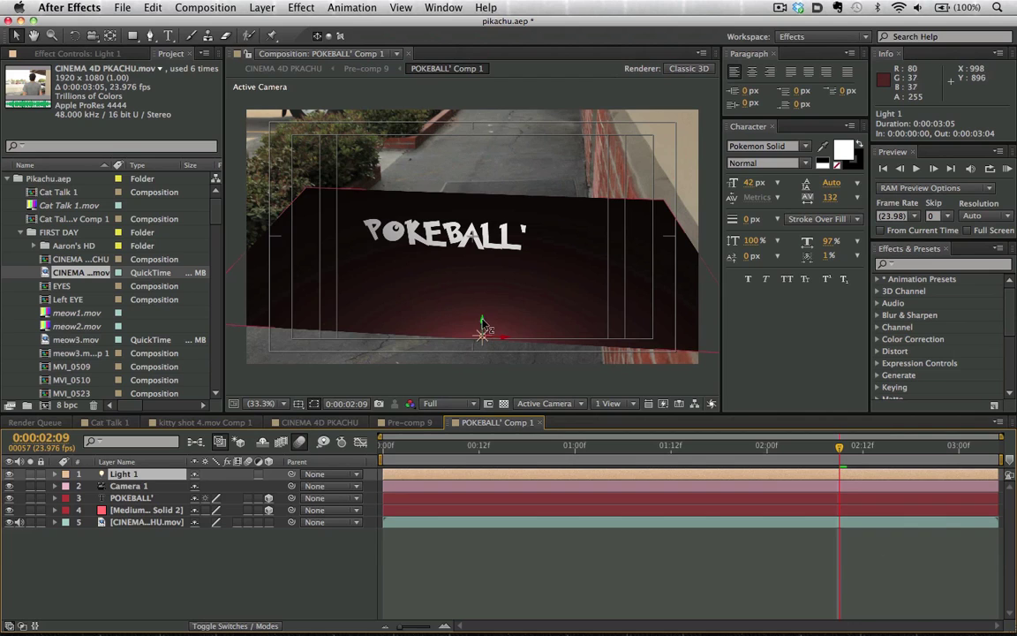
pyautogui.moveTo(484, 329); pyautogui.dragTo(263, 63)
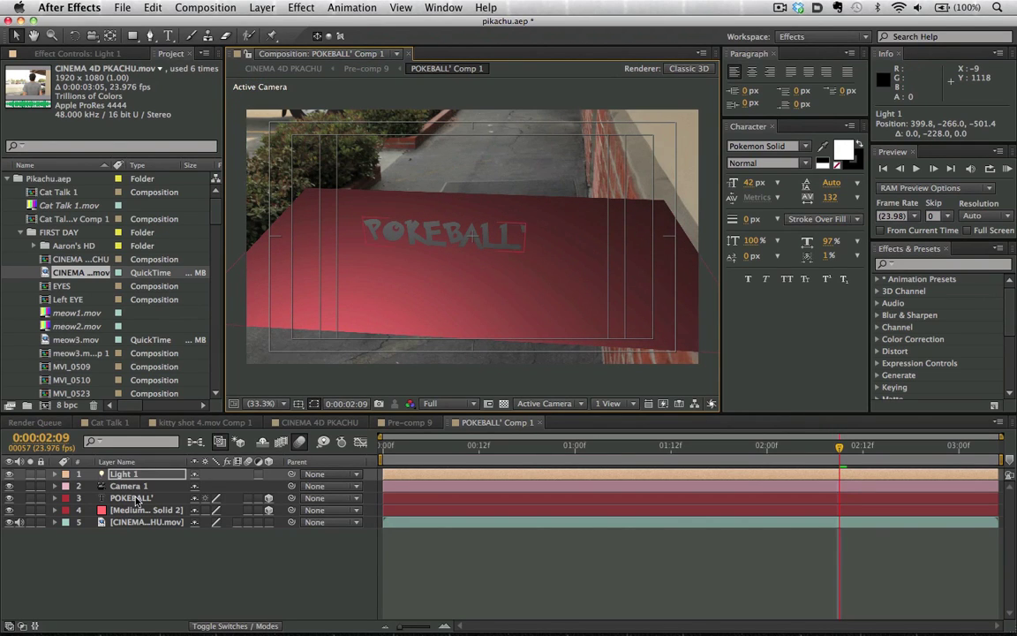
# - Switch Casts Shadows on in the POKEBALL' layer's Material Options
pyautogui.click(132, 499)
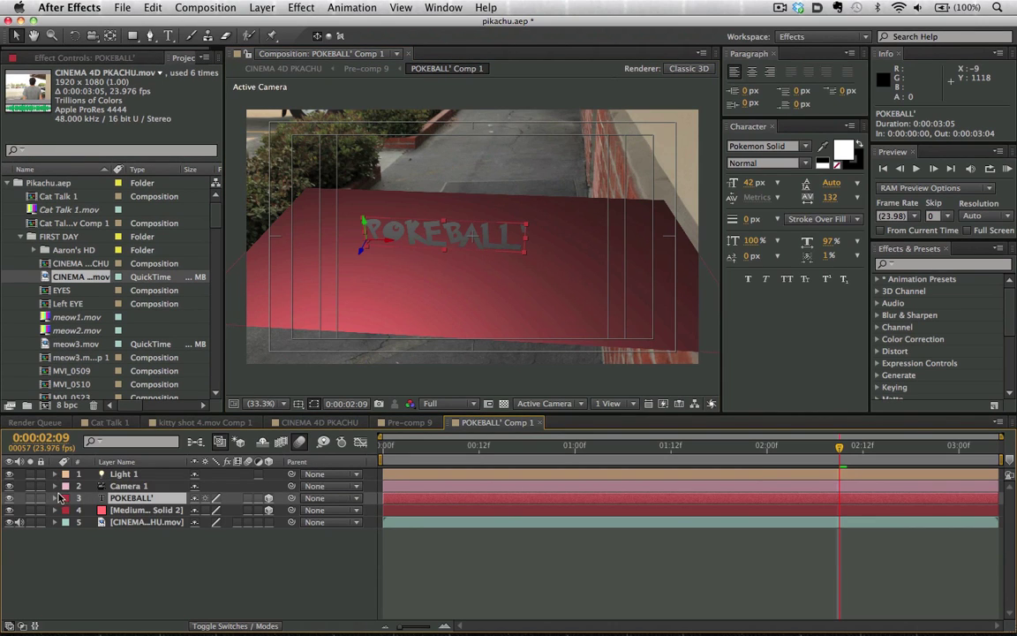
pyautogui.click(55, 499)
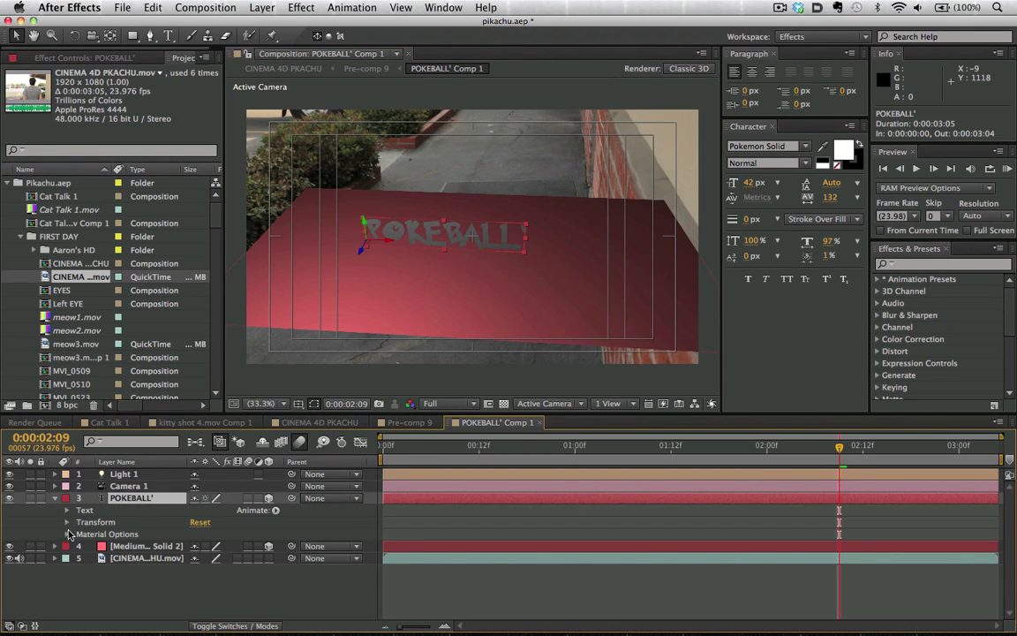
pyautogui.click(67, 523)
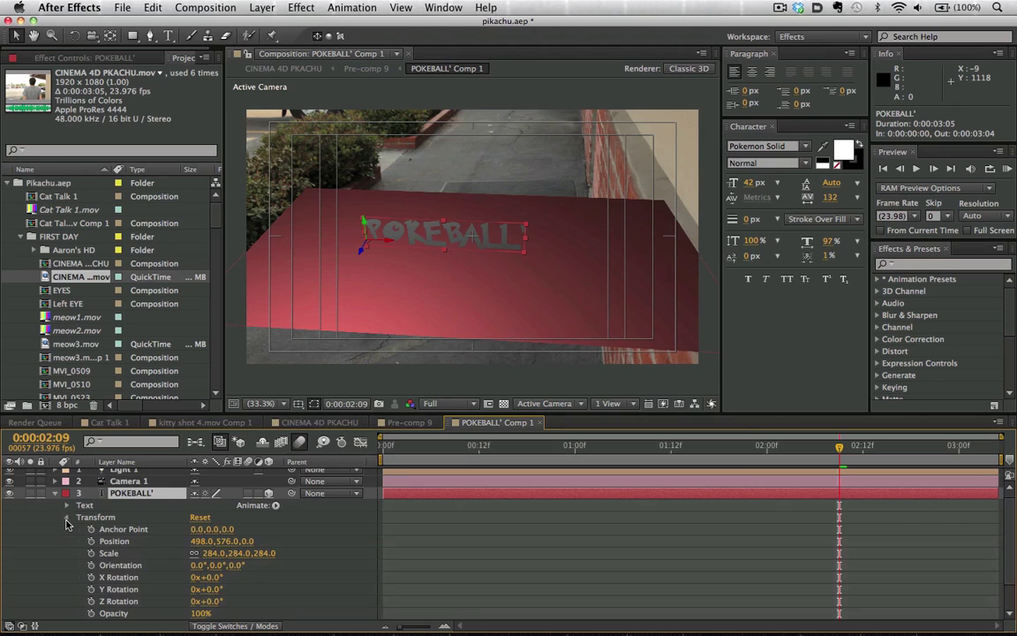
pyautogui.click(67, 520)
pyautogui.click(67, 535)
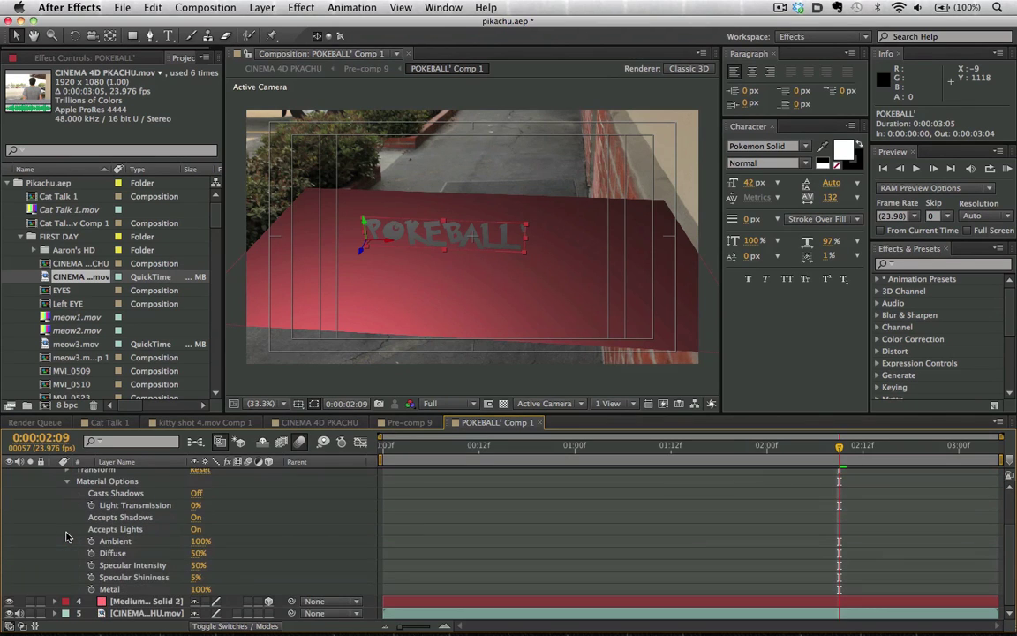
pyautogui.click(196, 494)
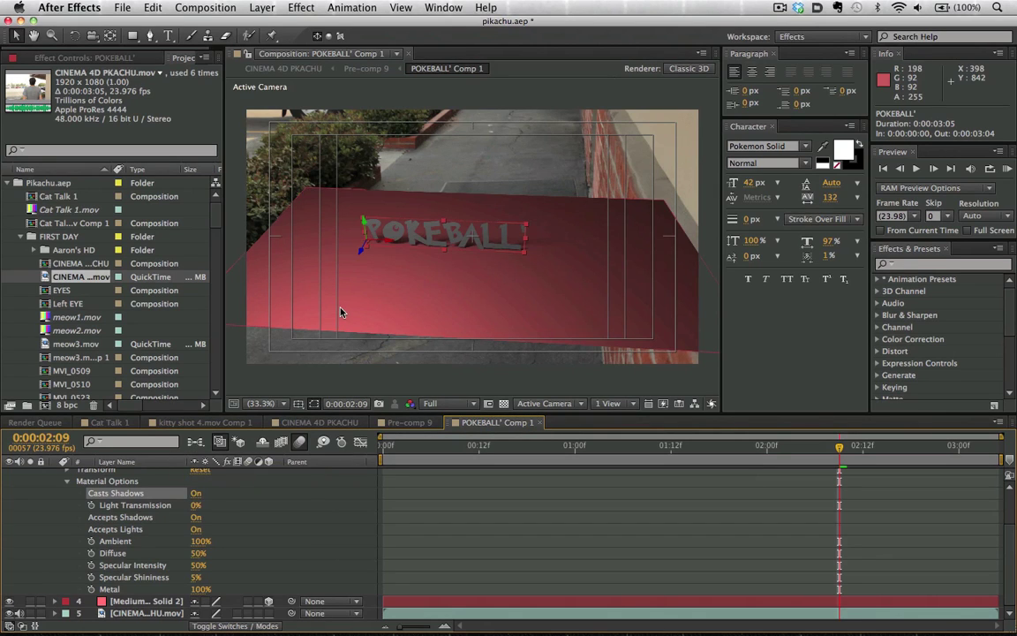
# - Zoom in to inspect the text's shadow, return to 50%, and collapse the layer
pyautogui.press('.')
pyautogui.press('.')
pyautogui.press('.')
pyautogui.press('.')
pyautogui.press(',')
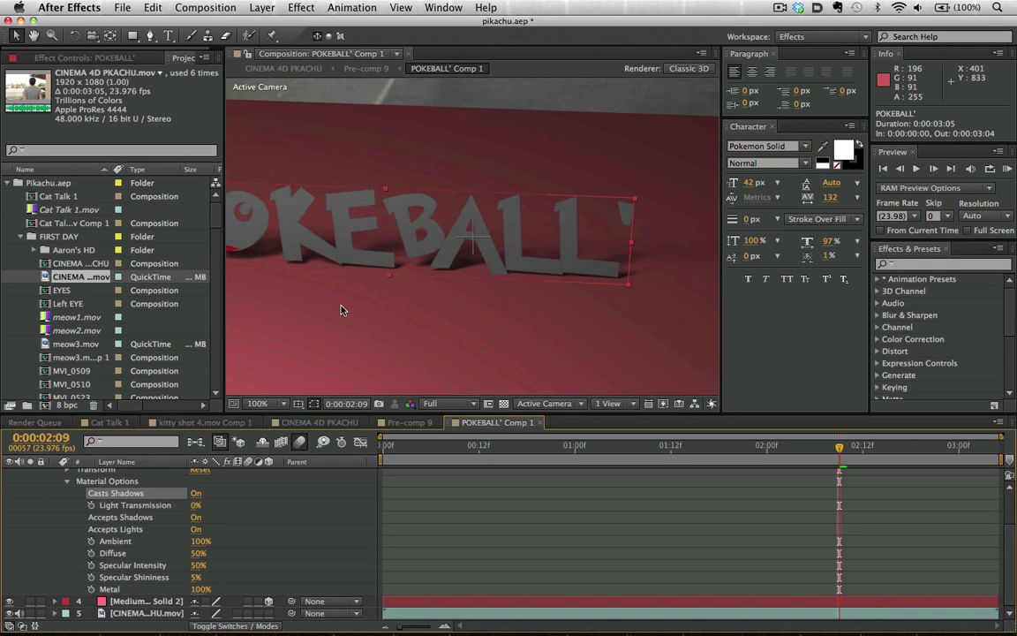
pyautogui.press(',')
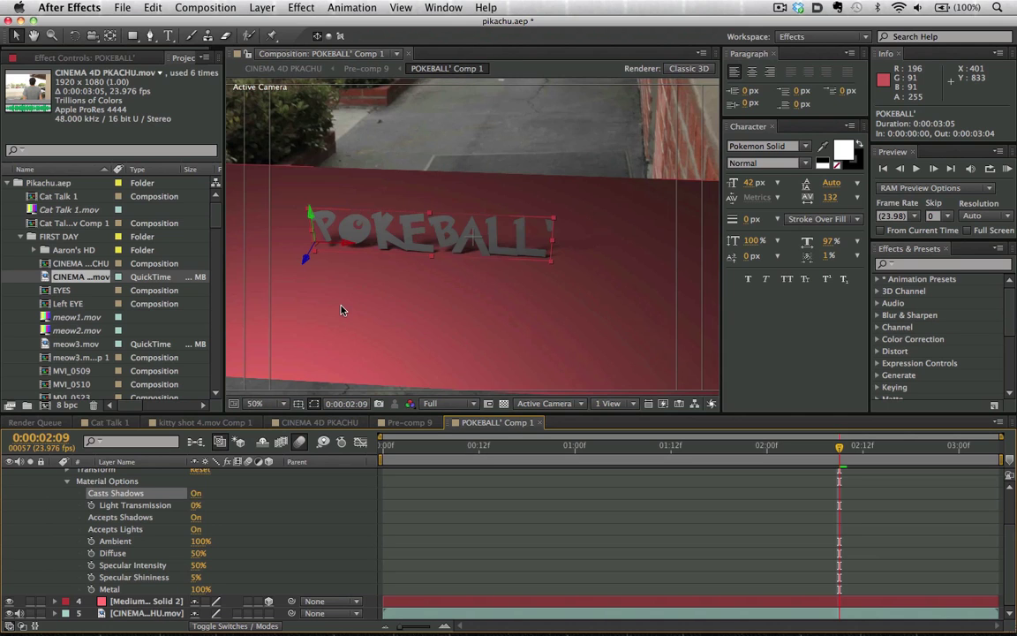
pyautogui.scroll(3, 54, 500)
pyautogui.click(55, 498)
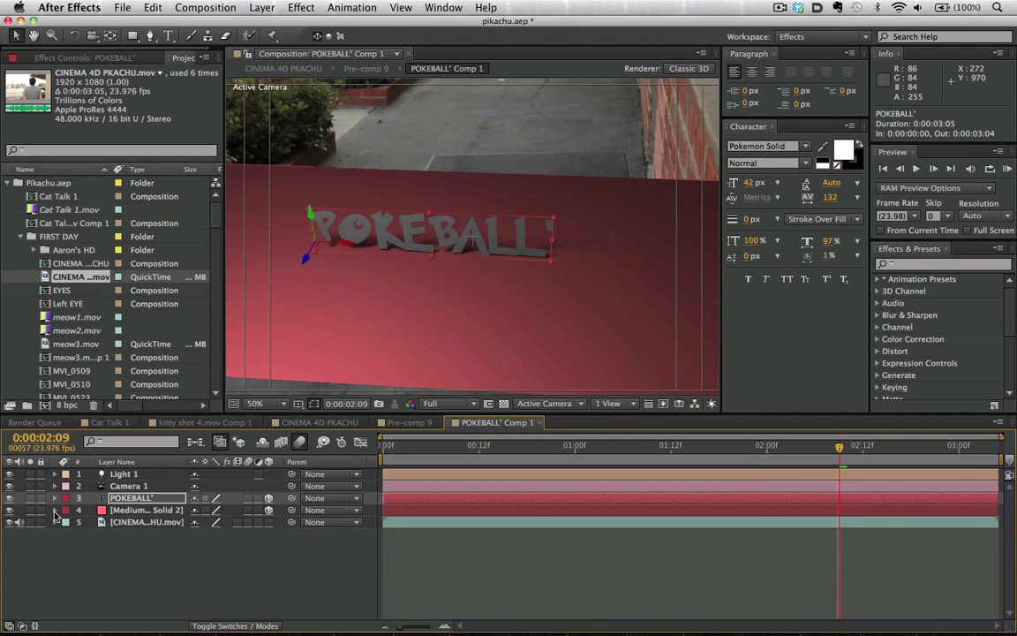
# - Set the red solid's Casts Shadows to Off and Accepts Shadows to Only
pyautogui.click(55, 510)
pyautogui.click(68, 523)
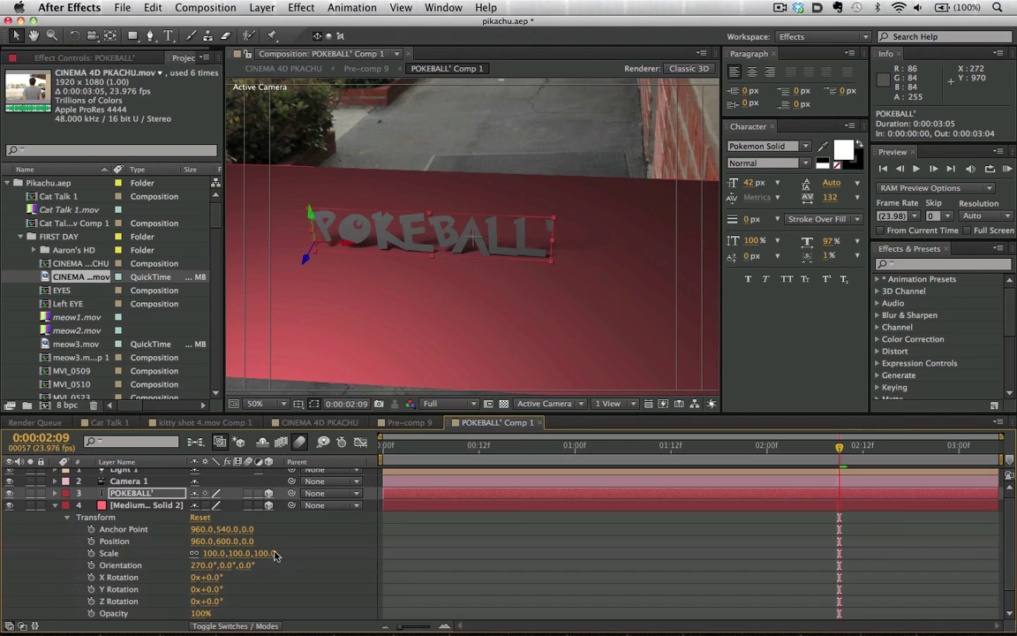
pyautogui.click(69, 523)
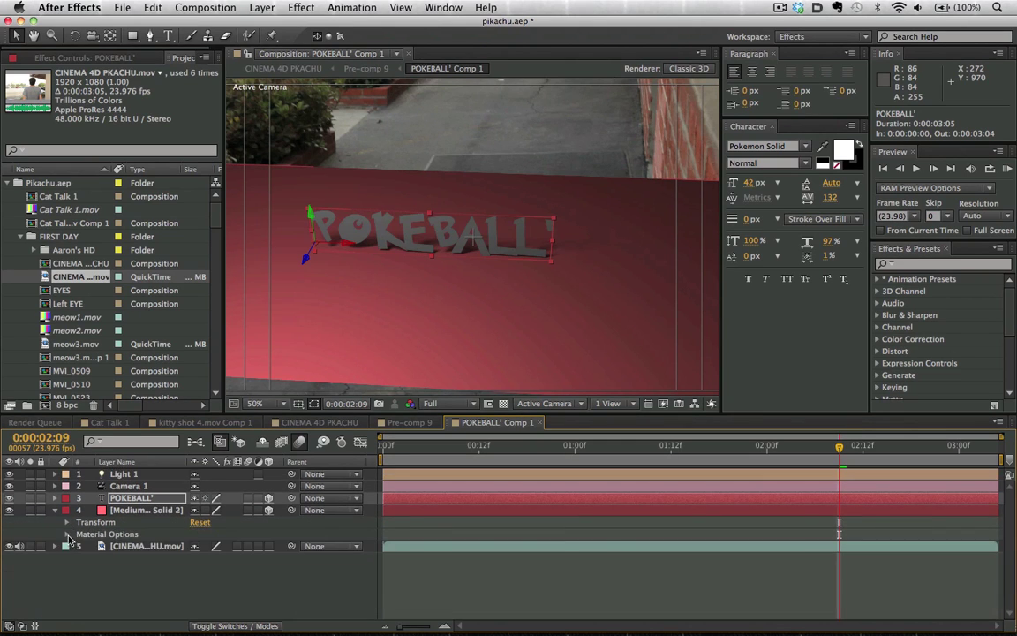
pyautogui.click(68, 534)
pyautogui.click(195, 518)
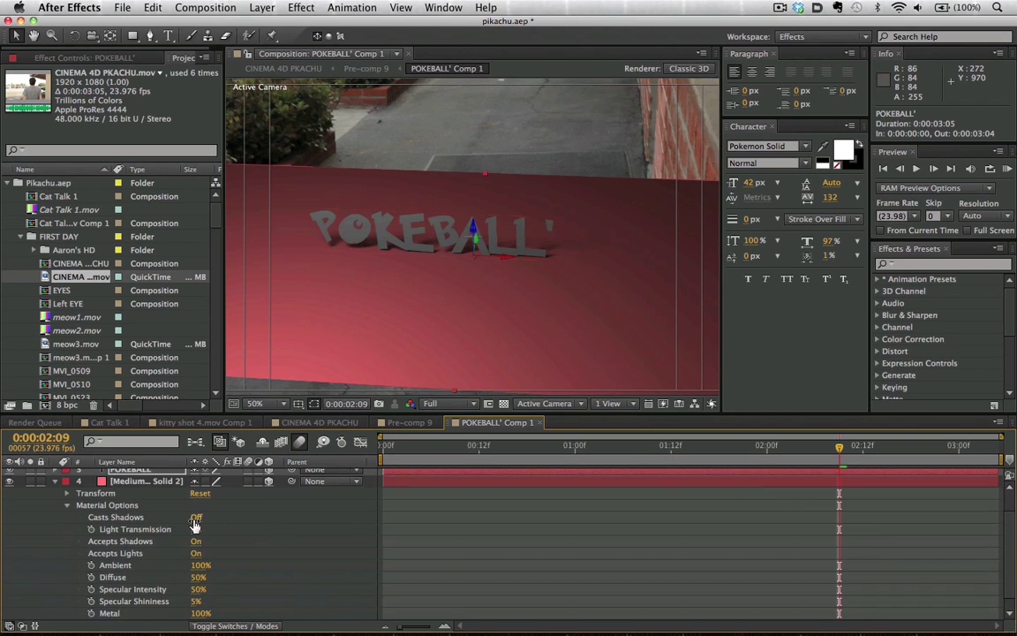
pyautogui.click(195, 521)
pyautogui.click(196, 520)
pyautogui.click(198, 542)
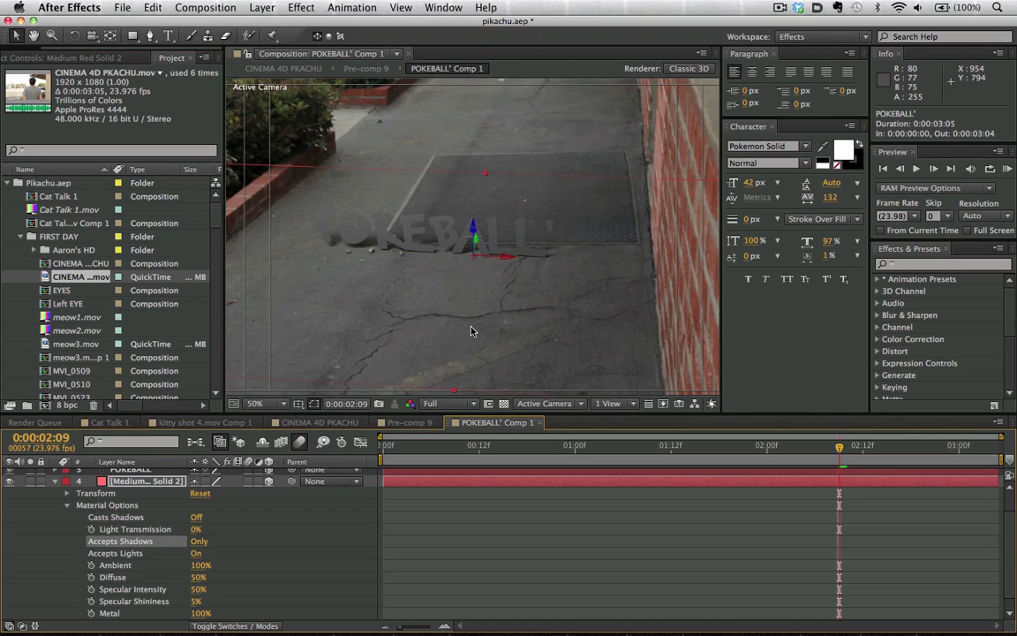
# - Zoom in to check POKEBALL's shadow on the pavement, then back to 50%
pyautogui.press('.')
pyautogui.press('.')
pyautogui.press(',')
pyautogui.press(',')
pyautogui.press(',')
pyautogui.press('.')
pyautogui.press('.')
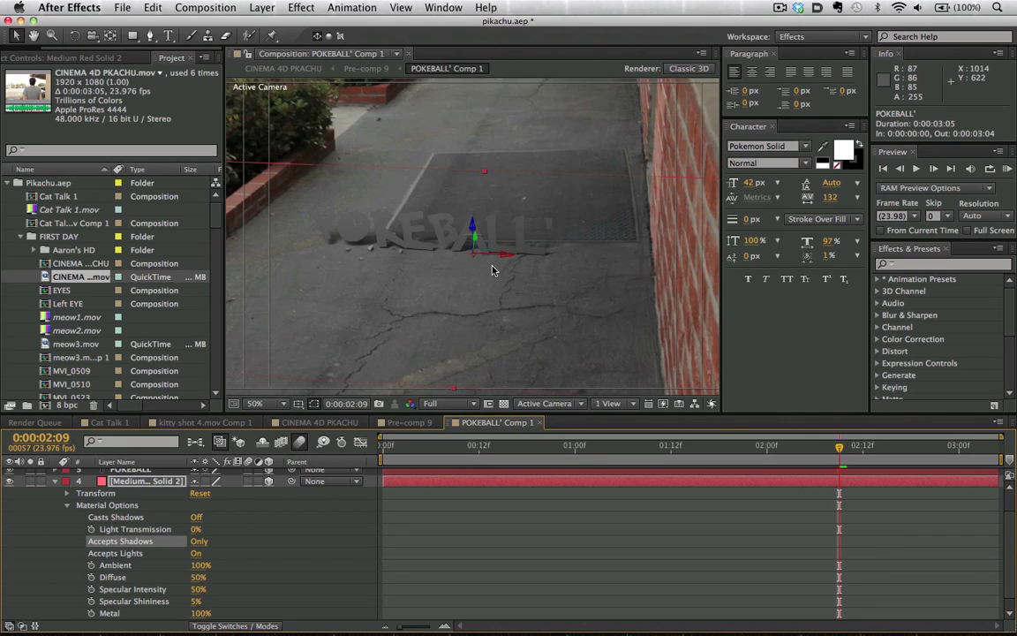
pyautogui.click(55, 482)
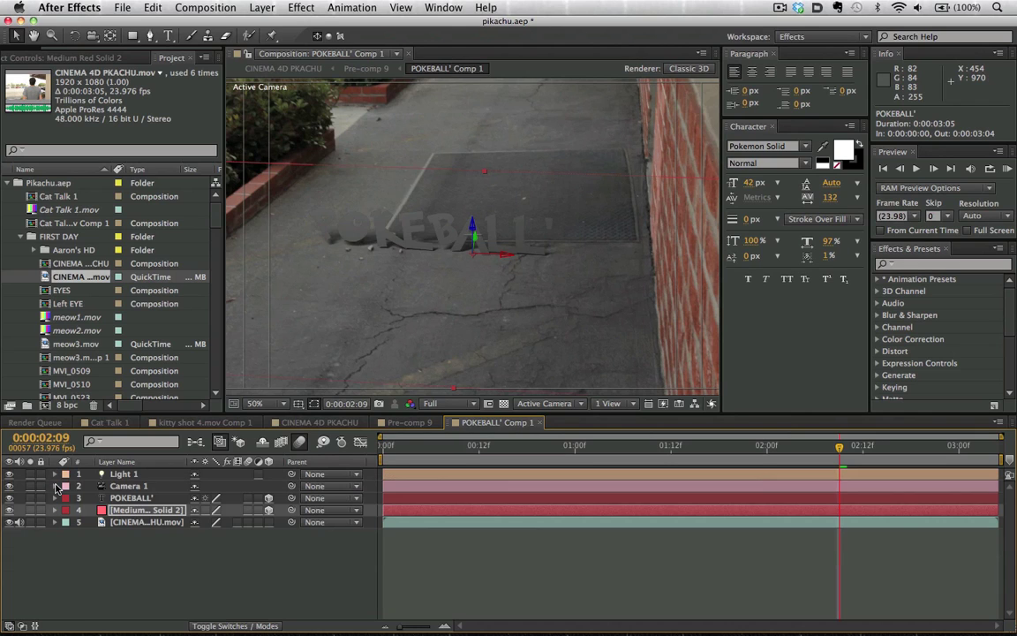
pyautogui.click(150, 499)
pyautogui.click(843, 150)
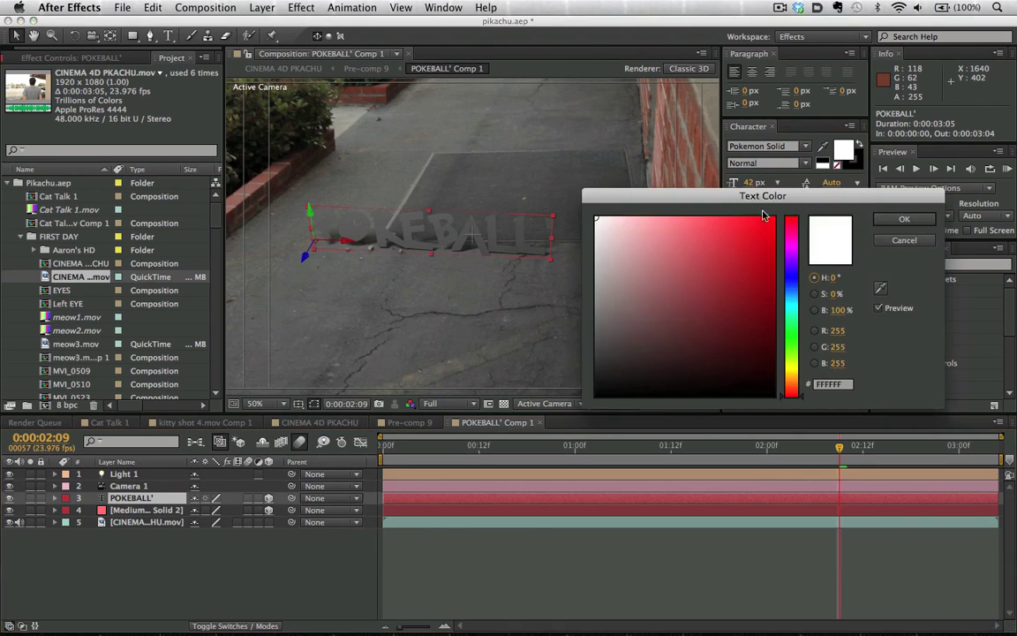
pyautogui.moveTo(750, 220)
pyautogui.mouseDown()
pyautogui.moveTo(748, 197)
pyautogui.moveTo(814, 195)
pyautogui.mouseUp()
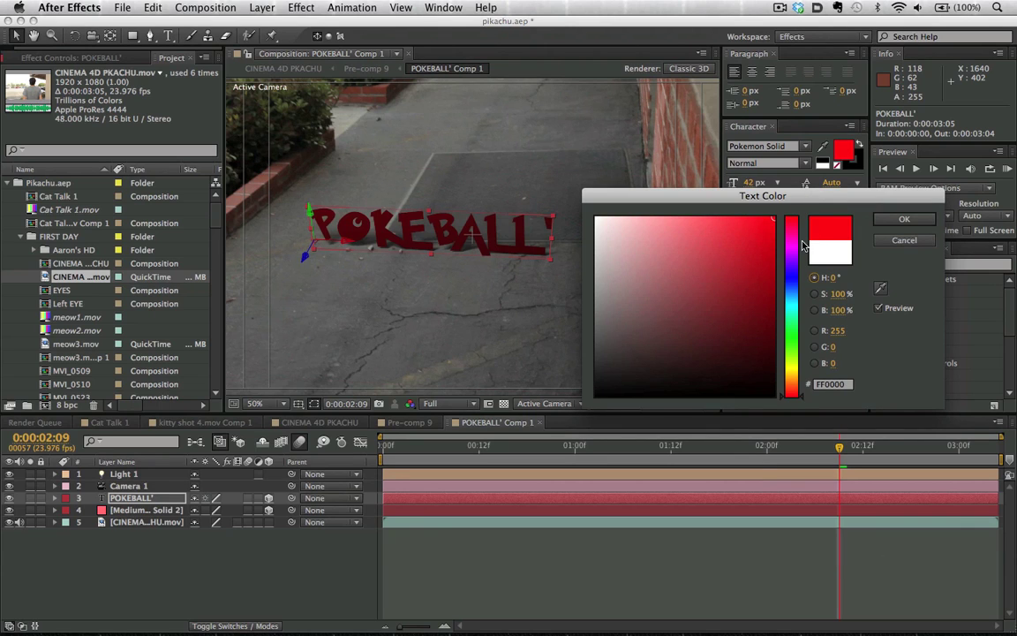
pyautogui.moveTo(757, 266); pyautogui.dragTo(765, 348)
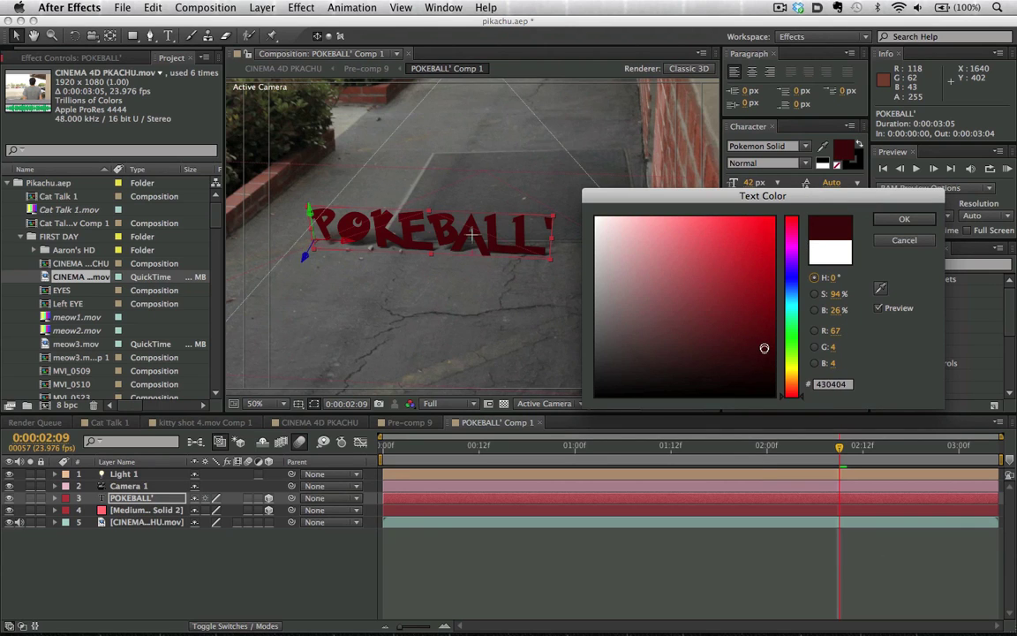
pyautogui.moveTo(654, 256); pyautogui.dragTo(557, 182)
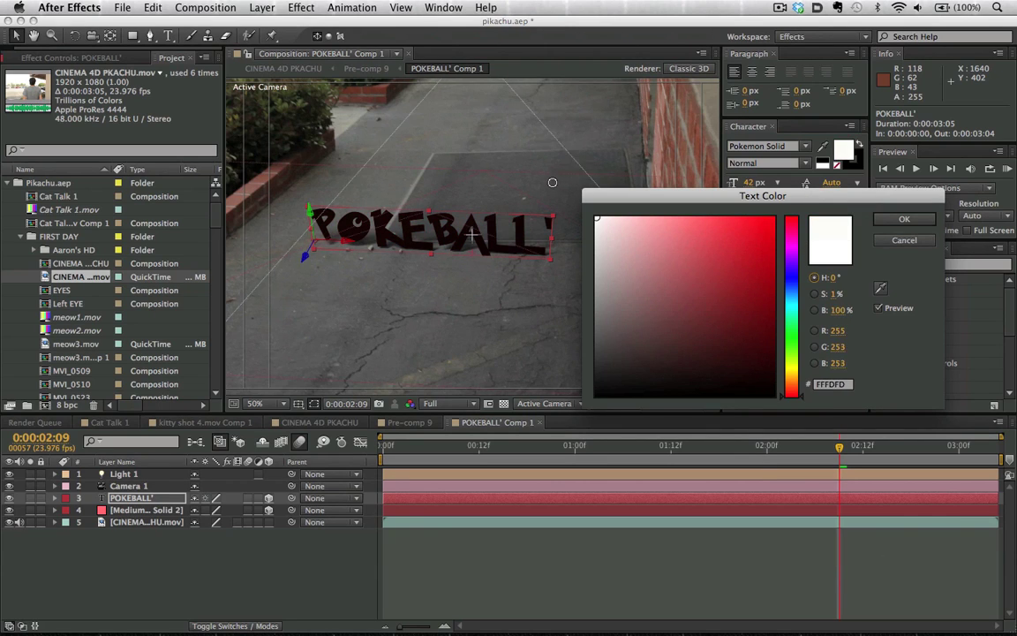
pyautogui.press('Return')
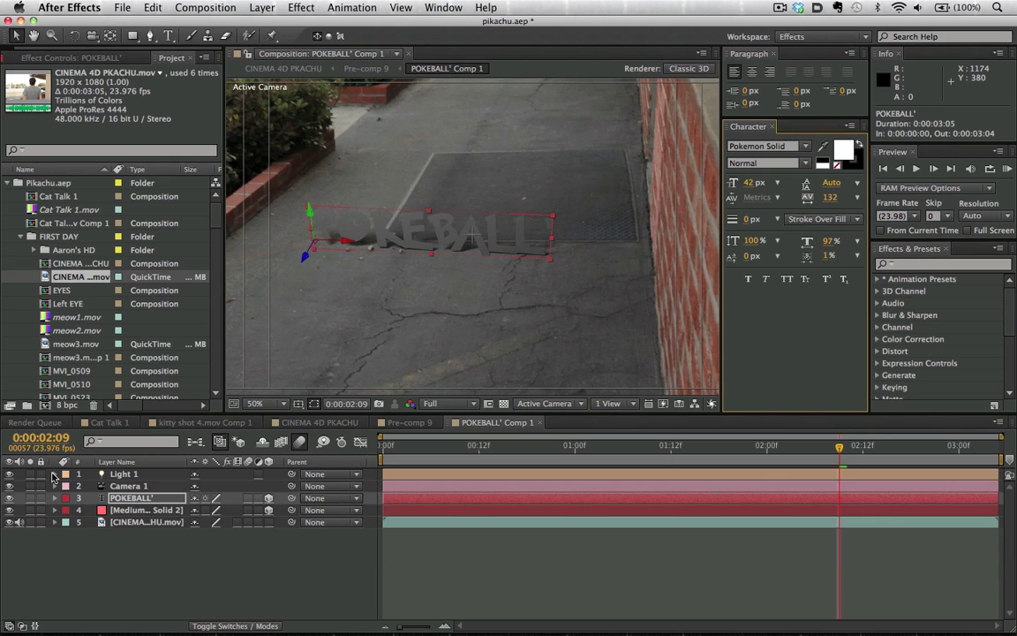
# - Give the POKEBALL' text Specular Intensity 85% and Specular Shininess 2%
pyautogui.click(54, 498)
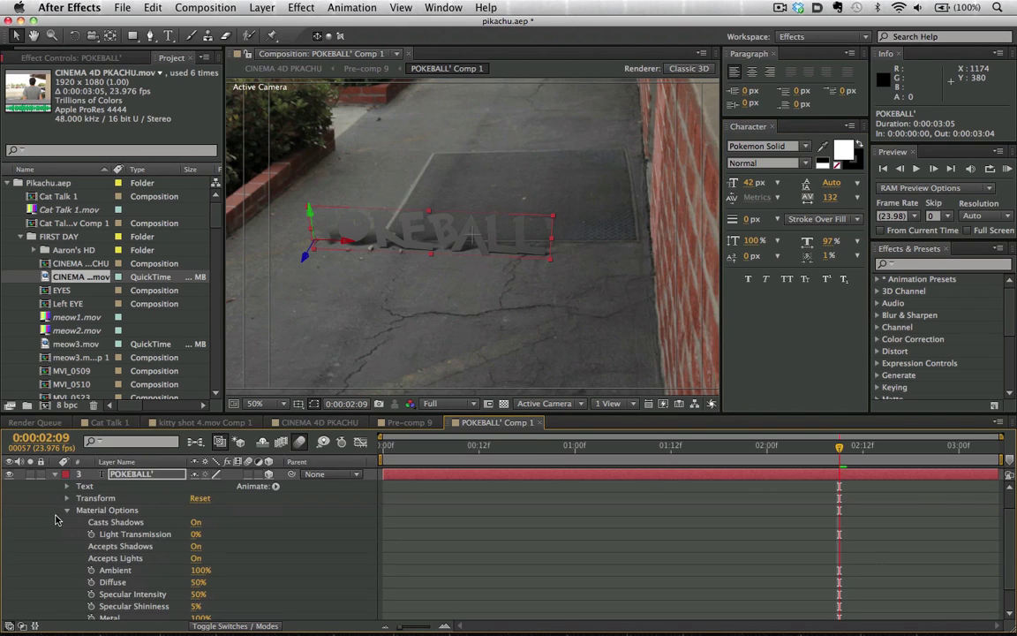
pyautogui.scroll(-1, 58, 573)
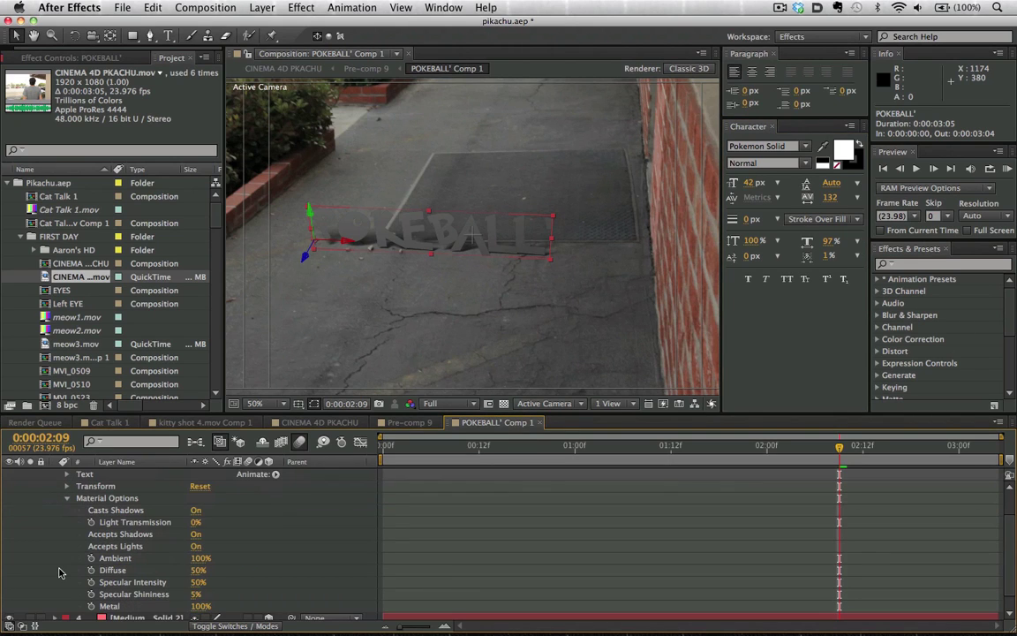
pyautogui.moveTo(198, 582); pyautogui.dragTo(212, 582)
pyautogui.click(196, 594)
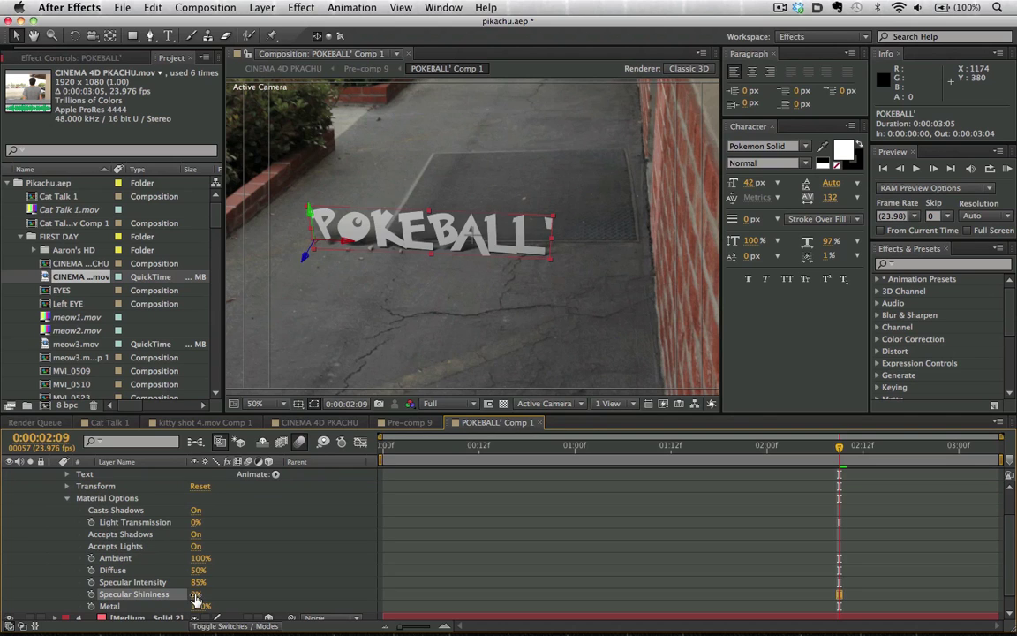
pyautogui.scroll(-1, 389, 264)
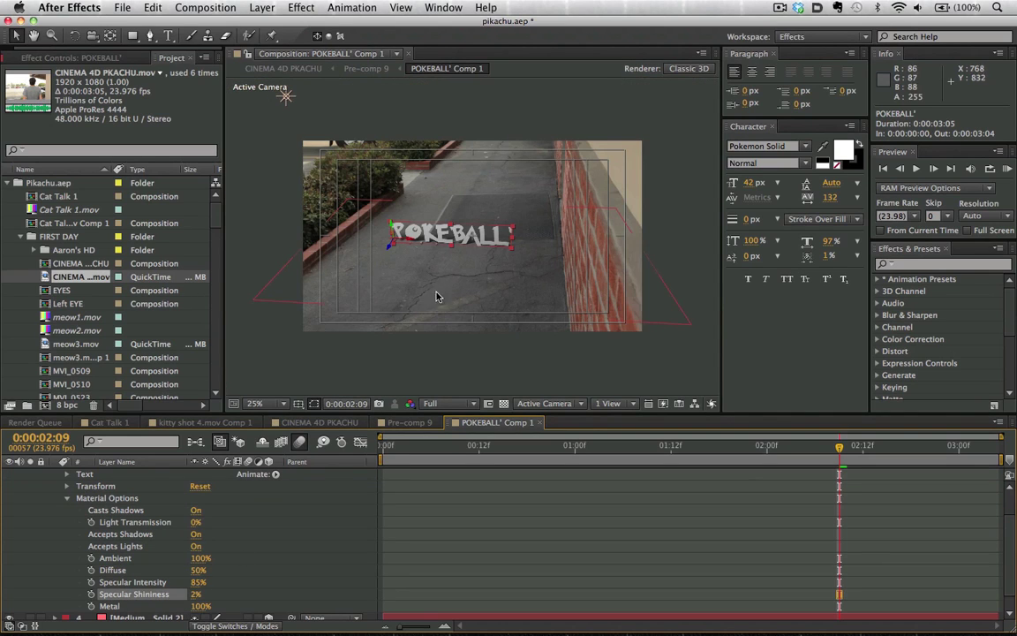
# - Zoom in to check the brighter text, fit the frame, and select the POKEBALL' layer
pyautogui.press('/')
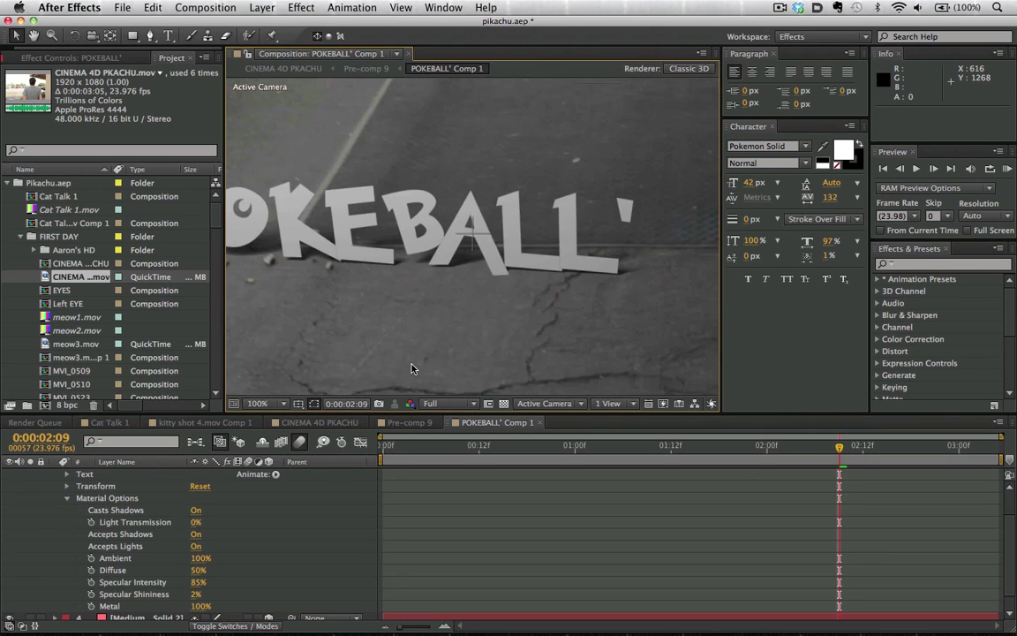
pyautogui.press(',')
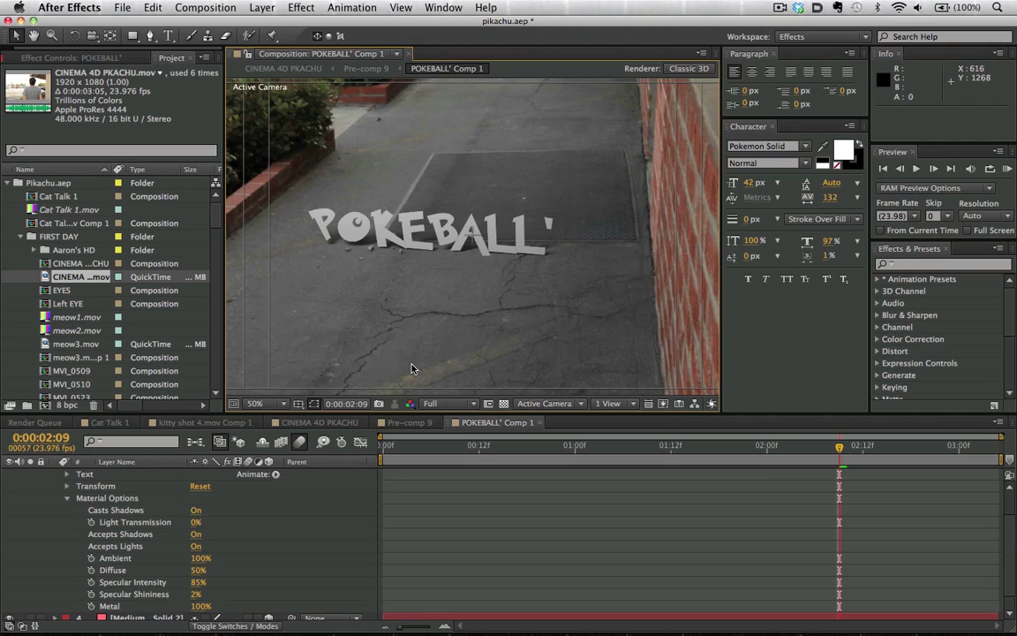
pyautogui.press(',')
pyautogui.scroll(2, 129, 494)
pyautogui.click(128, 499)
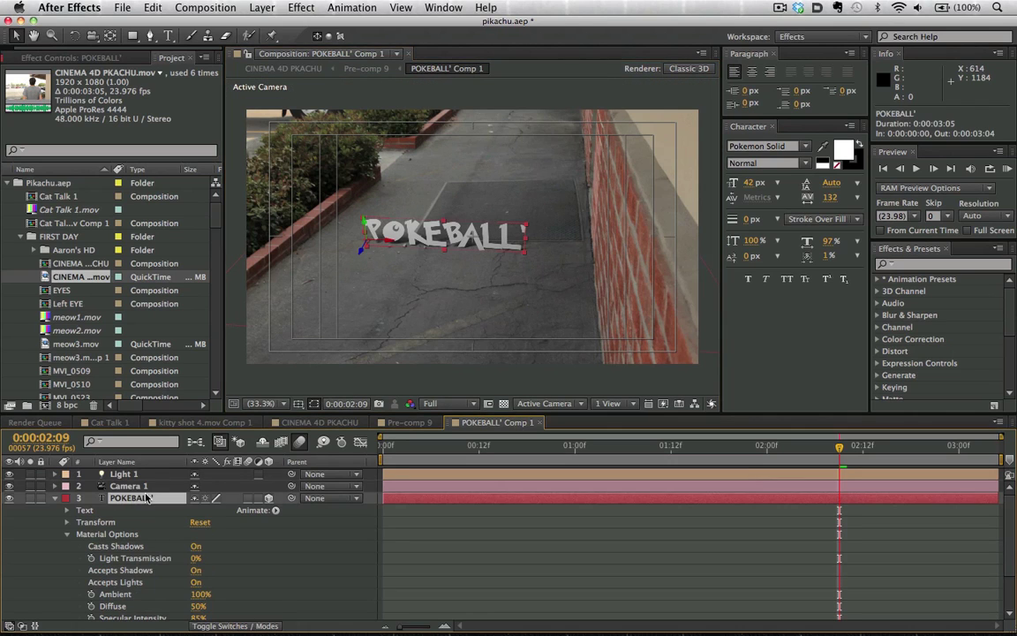
# - Set the POKEBALL' composition's renderer to Ray-traced 3D with ray-tracing quality 4
pyautogui.click(684, 74)
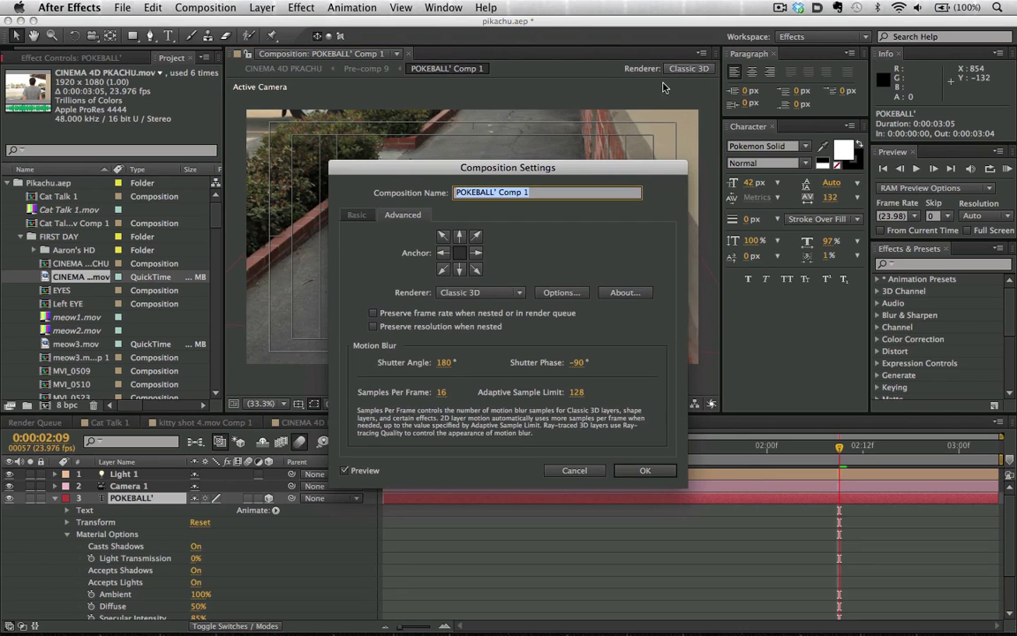
pyautogui.click(515, 297)
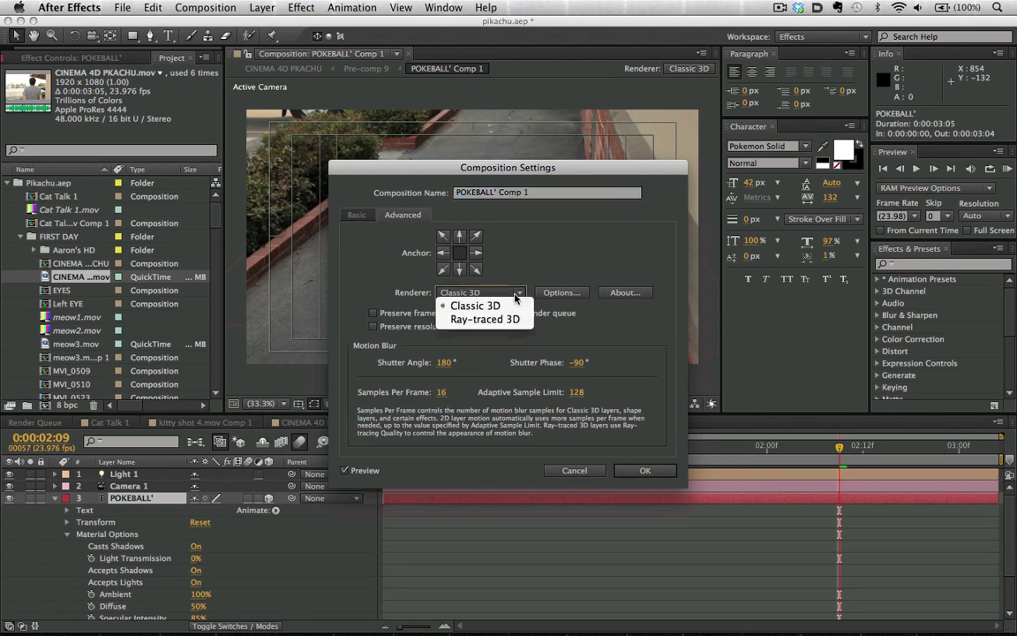
pyautogui.click(493, 316)
pyautogui.press('Return')
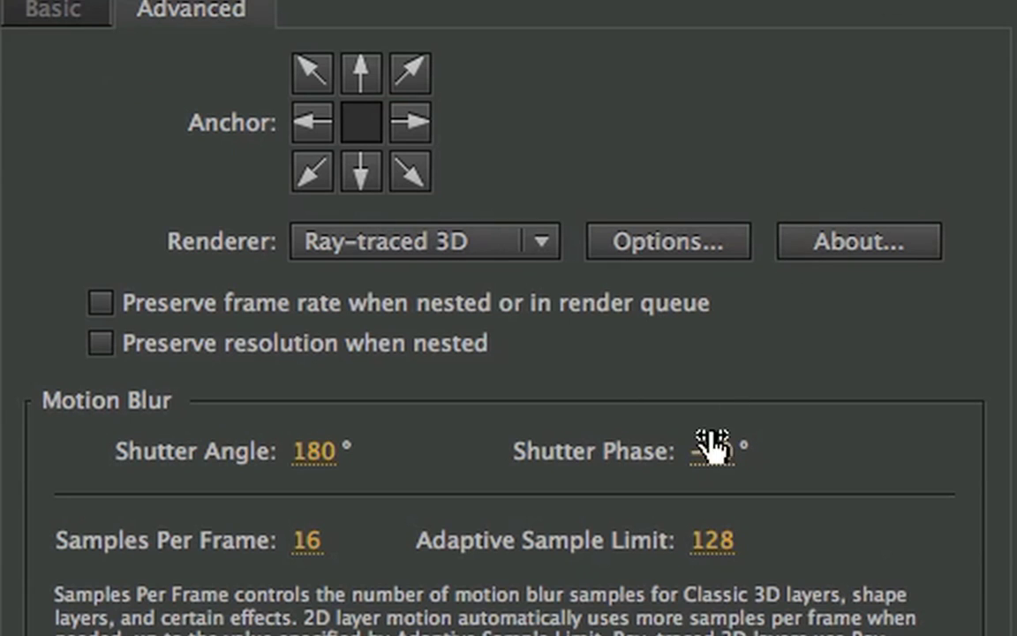
pyautogui.click(674, 252)
pyautogui.click(437, 119)
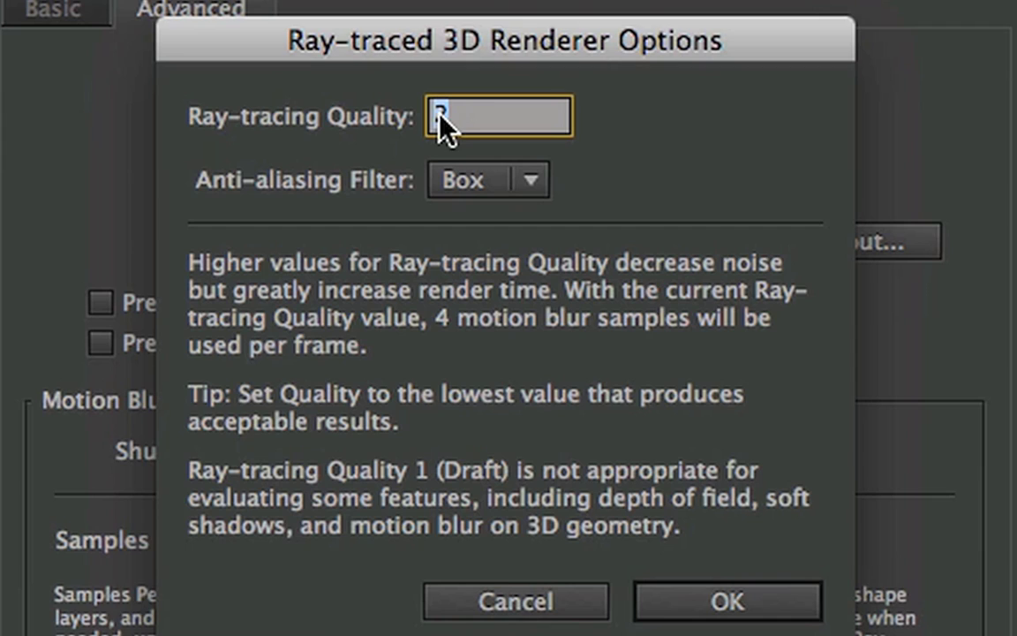
pyautogui.write('4')
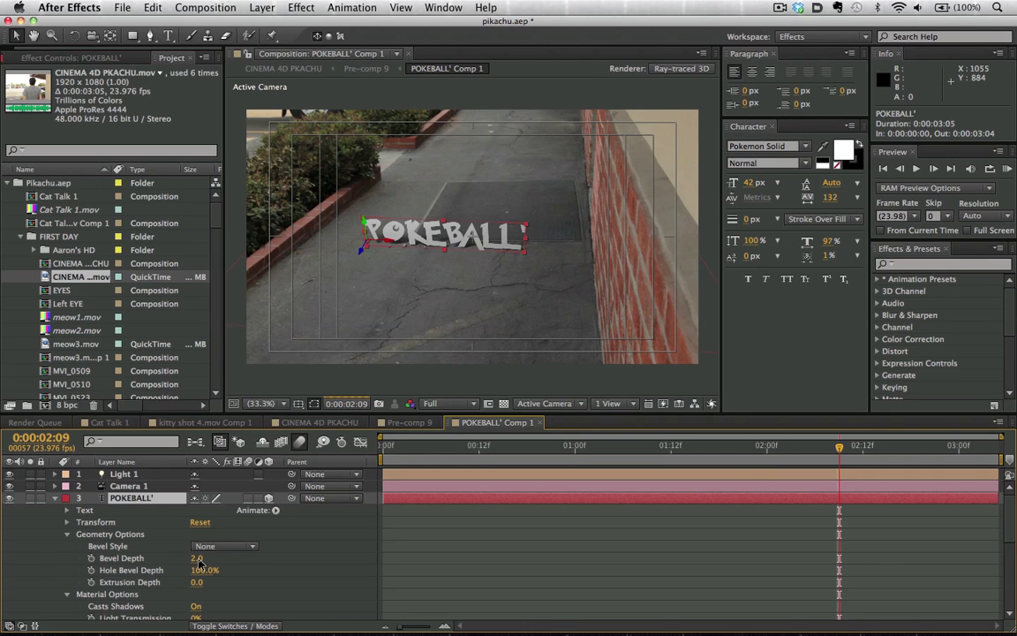
# - Set the text's Bevel Style to Concave and Extrusion Depth to 16 under Geometry Options
pyautogui.click(221, 547)
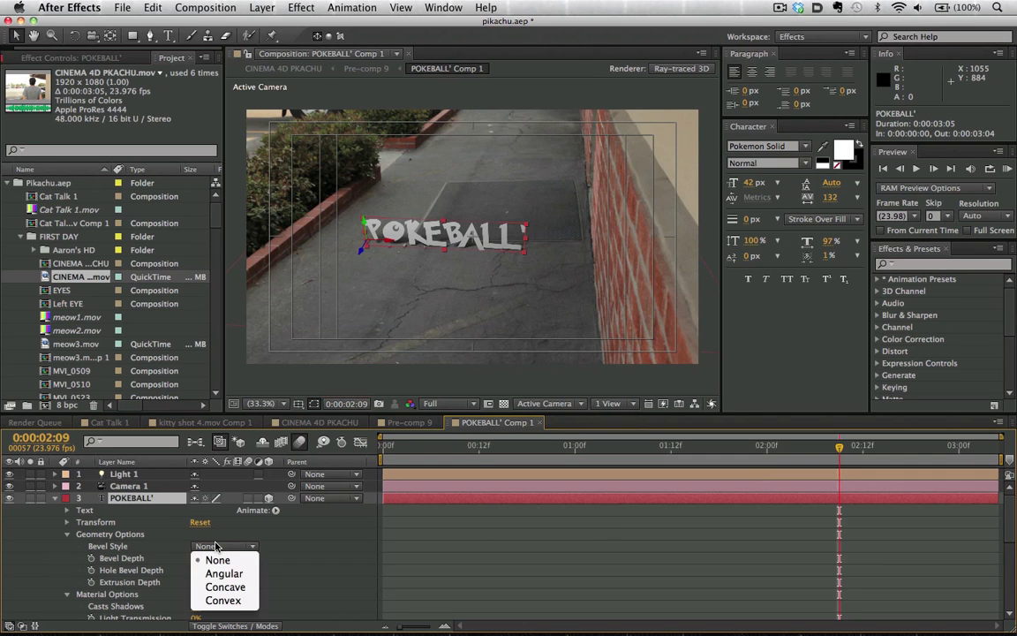
pyautogui.click(222, 588)
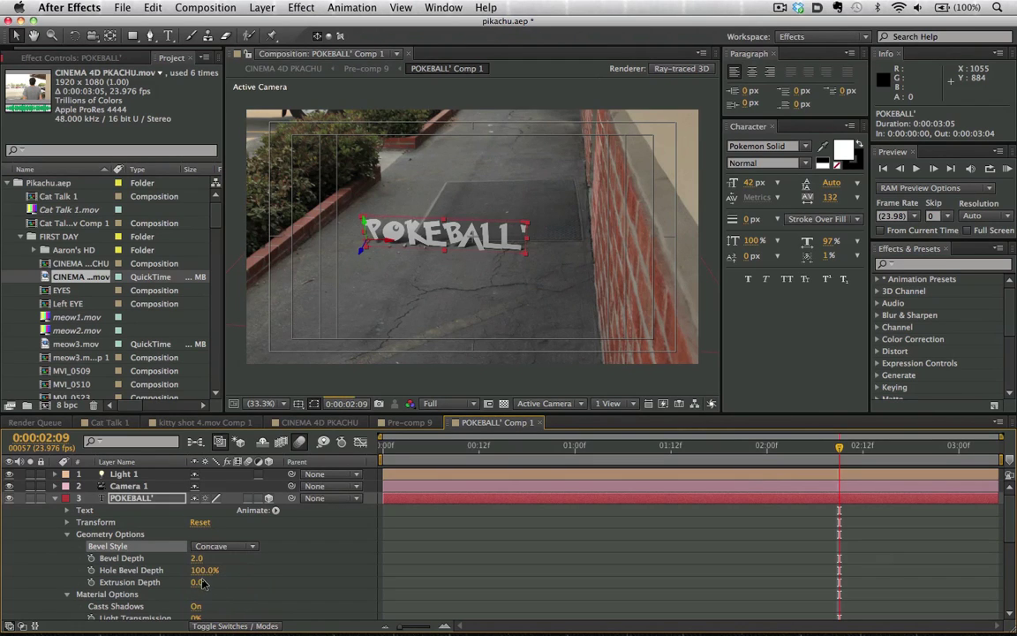
pyautogui.click(197, 582)
pyautogui.write('16')
pyautogui.press('Return')
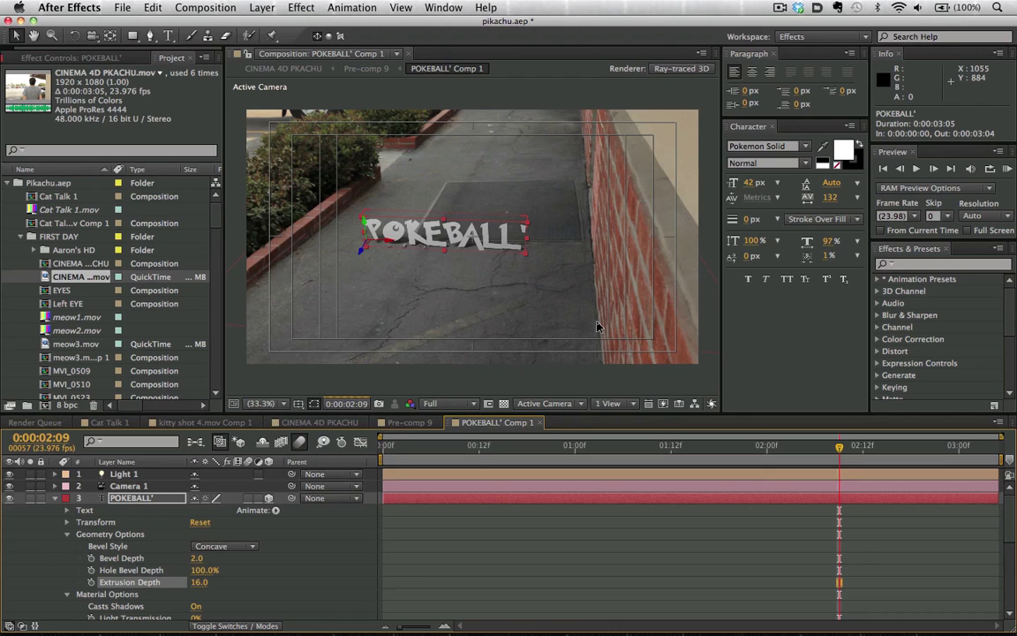
pyautogui.moveTo(322, 609)
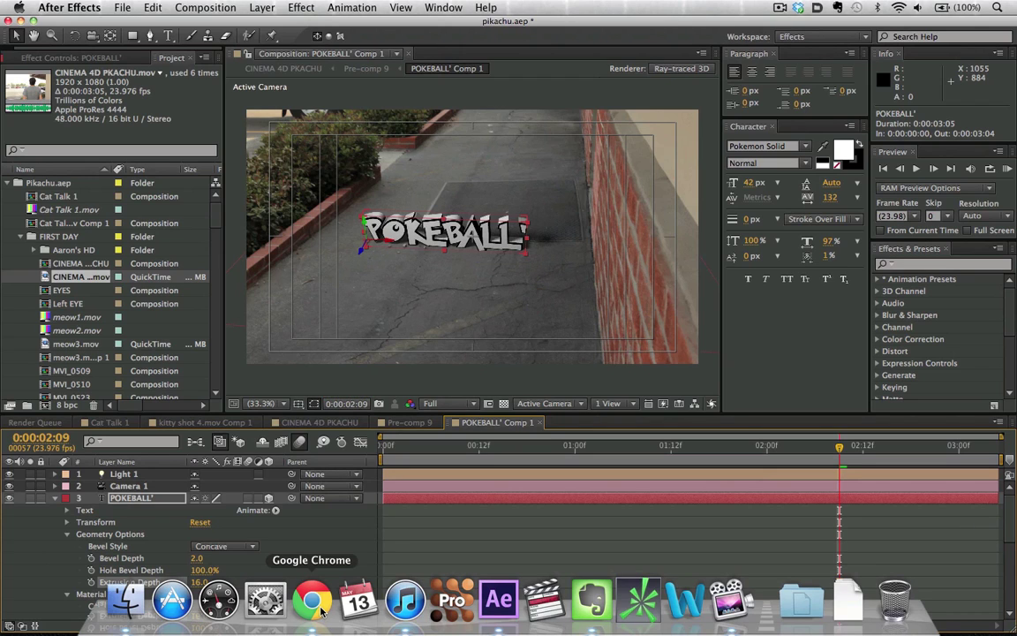
pyautogui.press('.')
pyautogui.press('.')
pyautogui.press('.')
pyautogui.press('.')
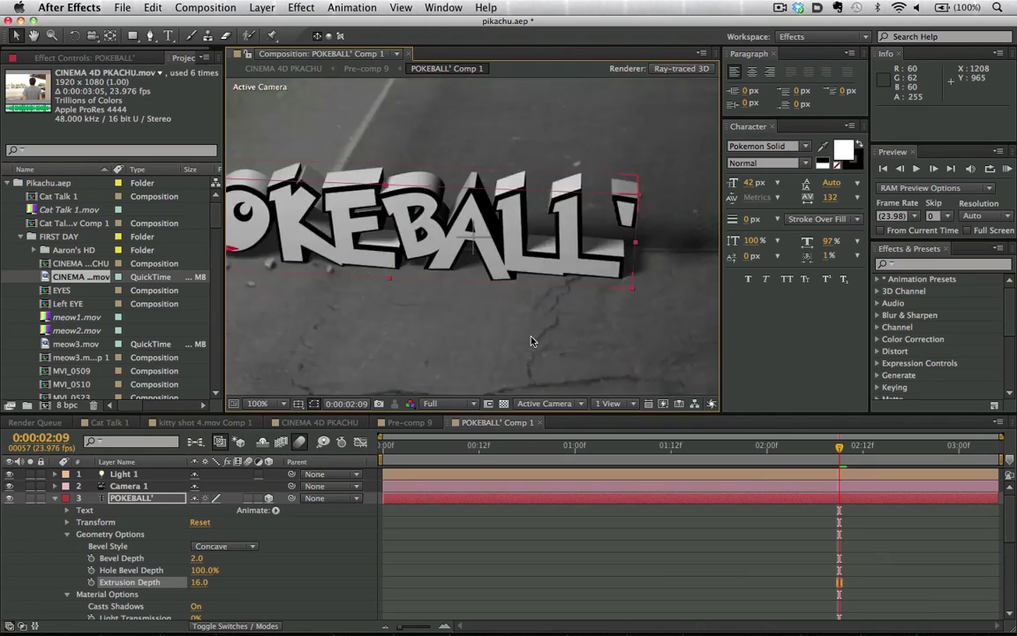
pyautogui.press(',')
pyautogui.hotkey('shift', '/')
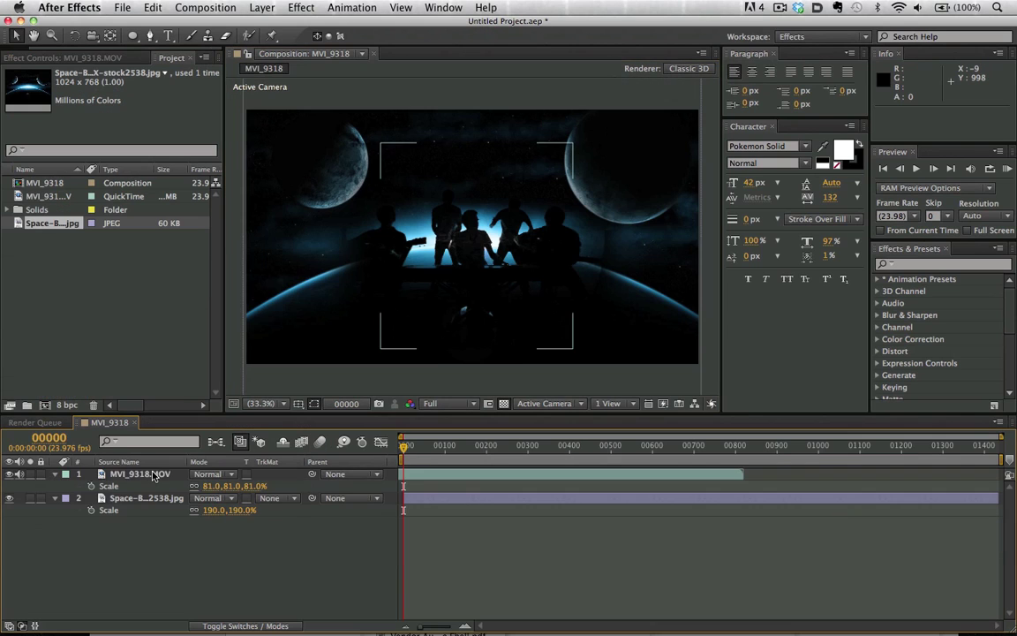
# - Solo the band footage, then the space background, to check each layer on its own
pyautogui.click(150, 477)
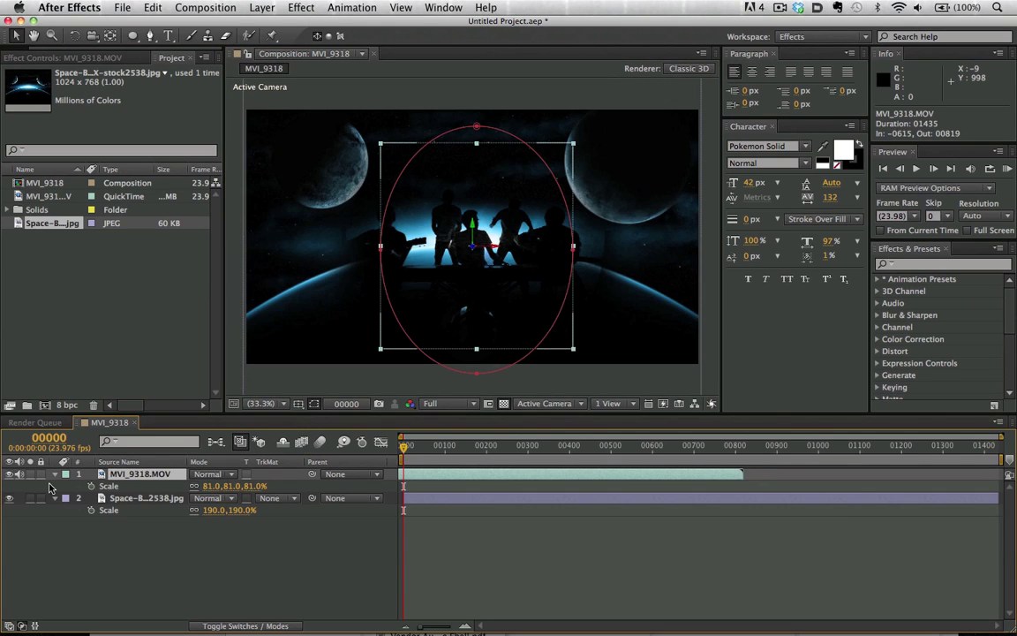
pyautogui.click(8, 474)
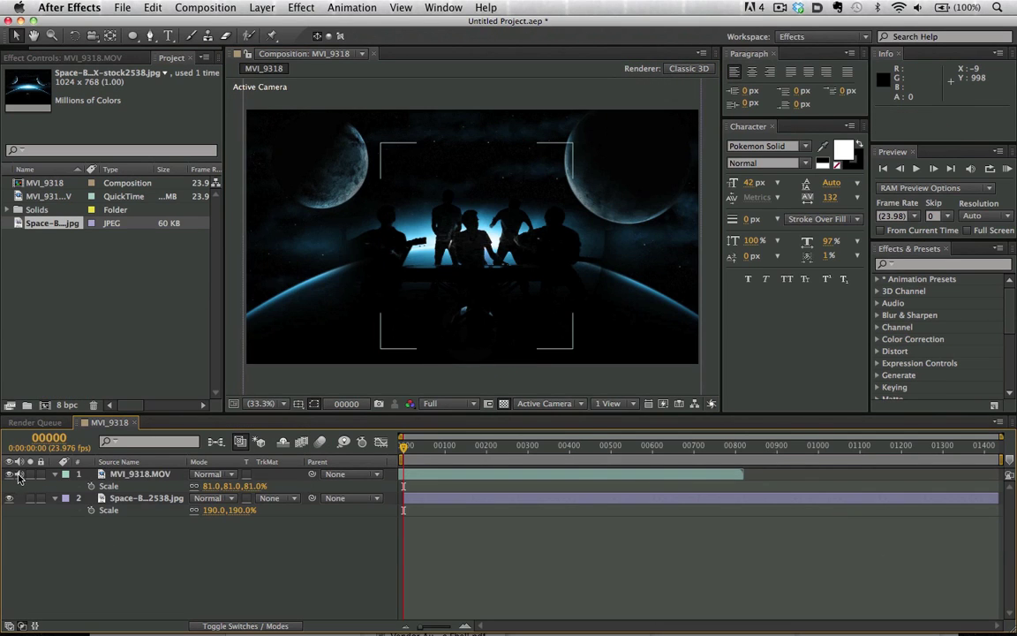
pyautogui.click(31, 475)
pyautogui.click(30, 474)
pyautogui.click(31, 498)
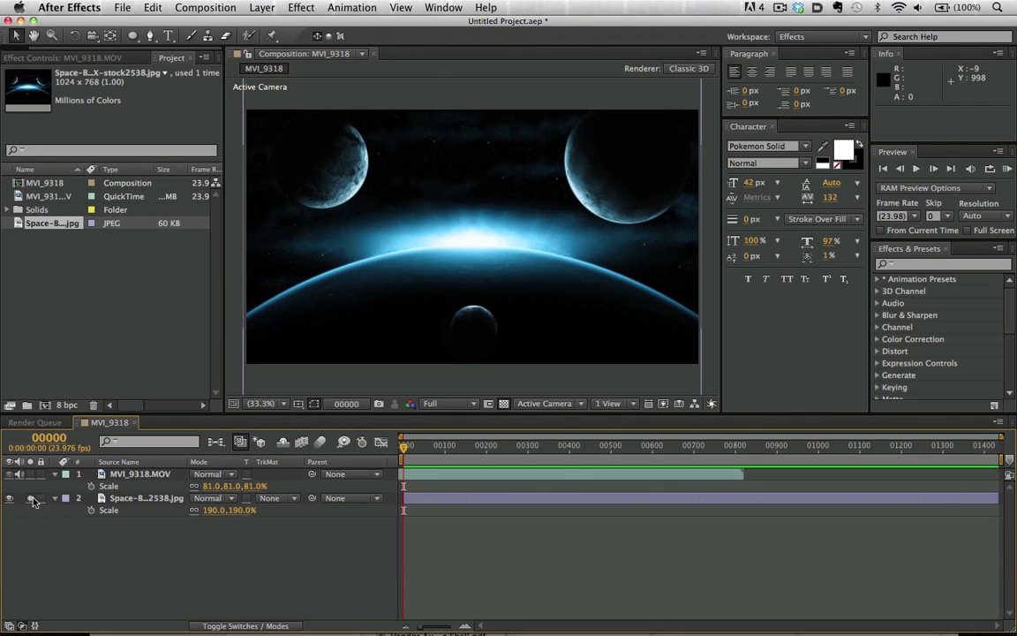
pyautogui.click(32, 498)
# - Add a new Camera 1 layer using the 15mm lens preset
pyautogui.click(262, 8)
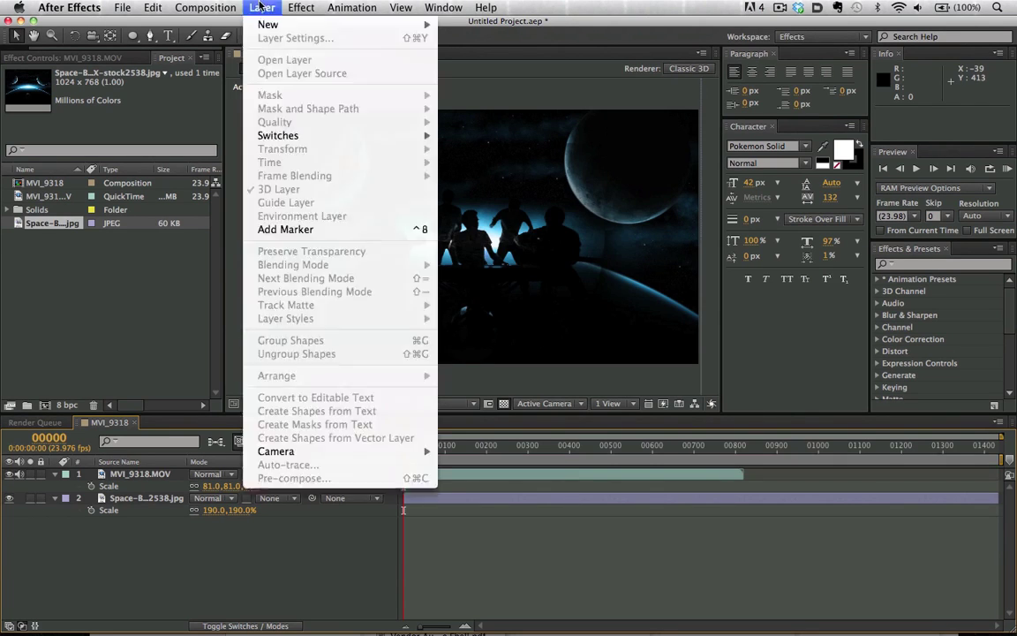
pyautogui.moveTo(267, 24)
pyautogui.click(451, 67)
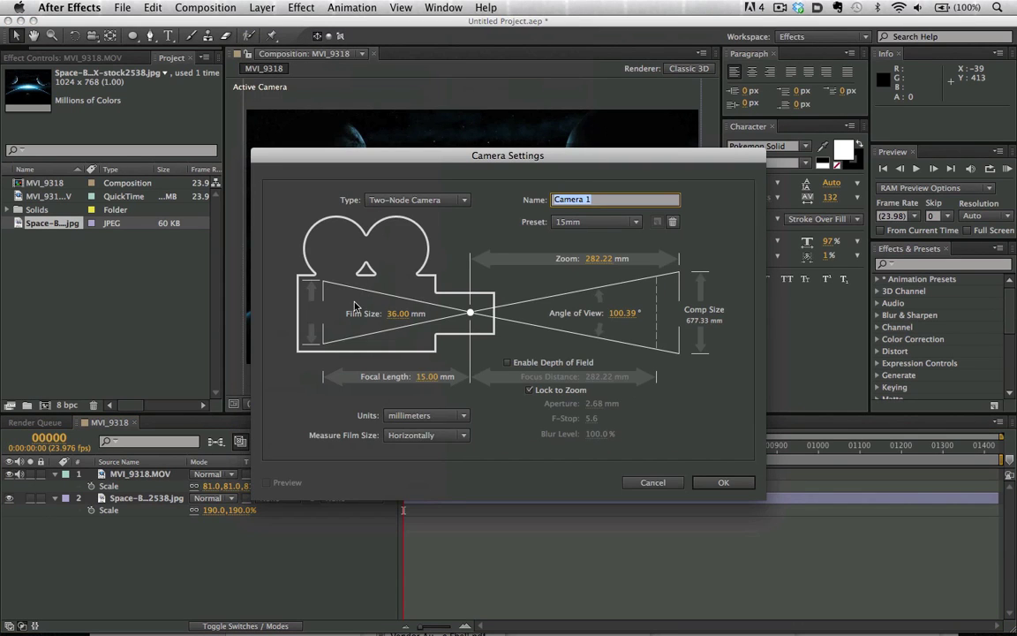
pyautogui.click(631, 221)
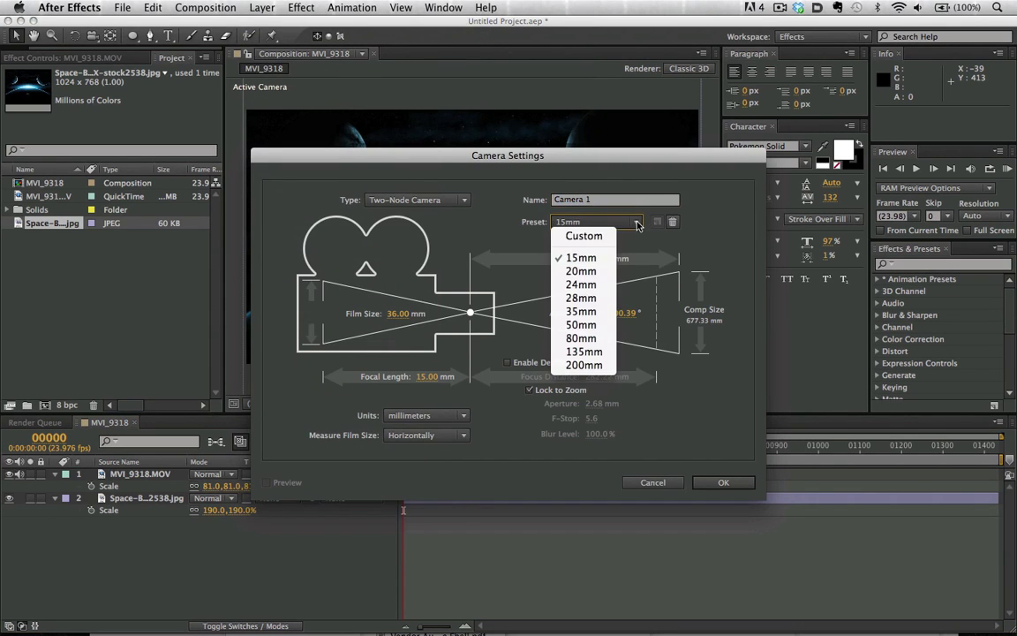
pyautogui.click(592, 259)
pyautogui.press('Return')
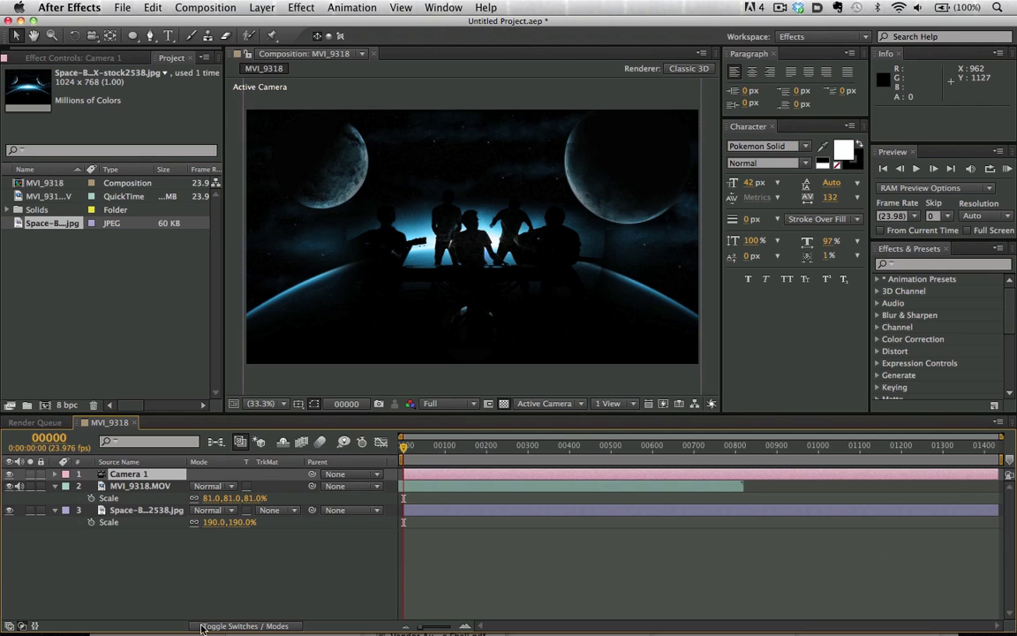
# - Set MVI_9318's renderer to Ray-traced 3D, keeping Quality 1 (Draft)
pyautogui.click(141, 486)
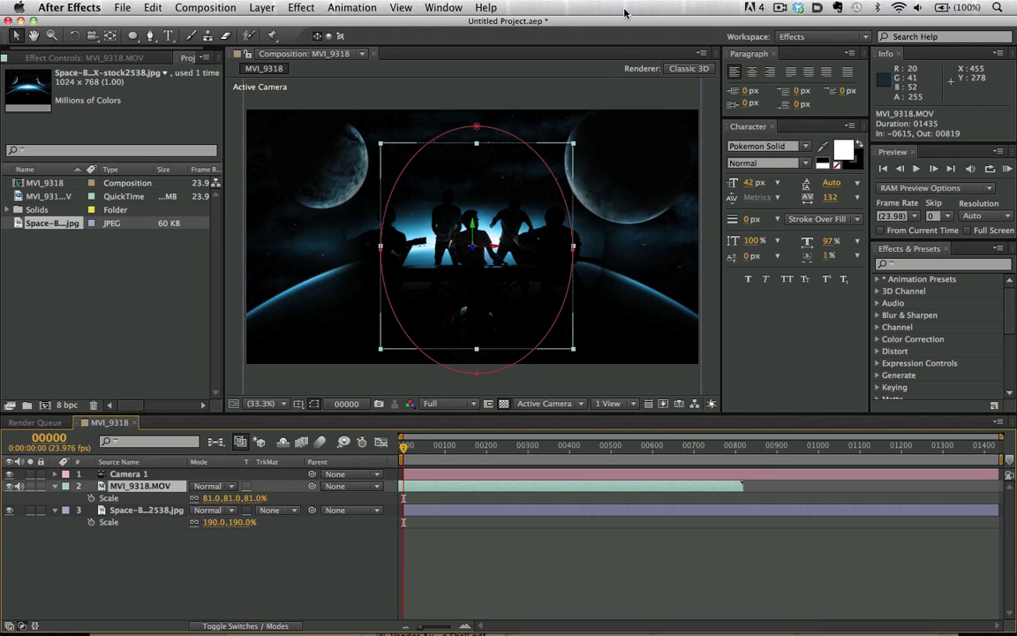
pyautogui.click(702, 71)
pyautogui.click(477, 293)
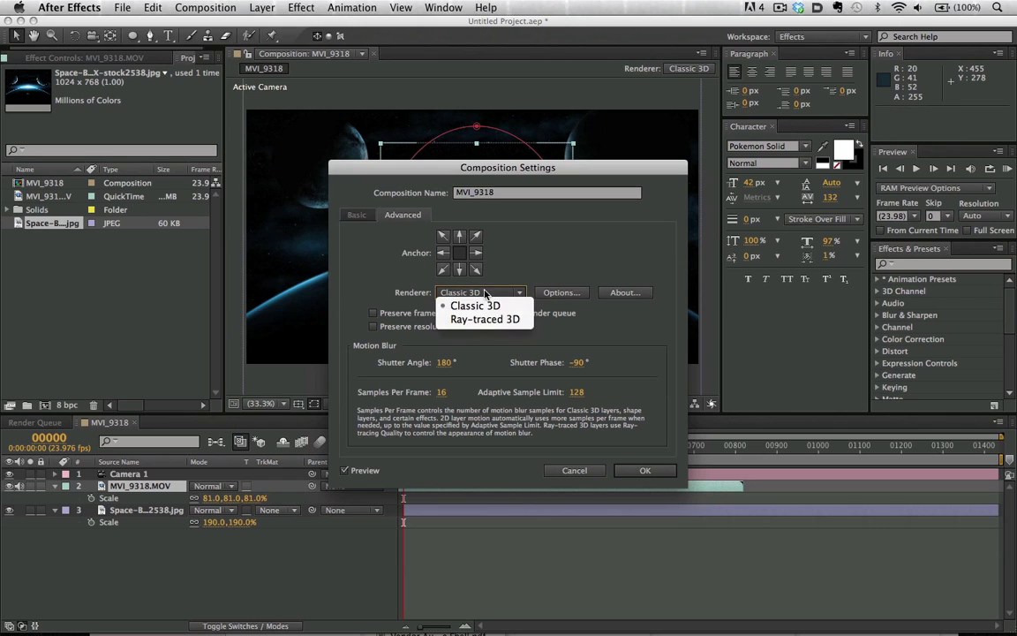
pyautogui.click(474, 319)
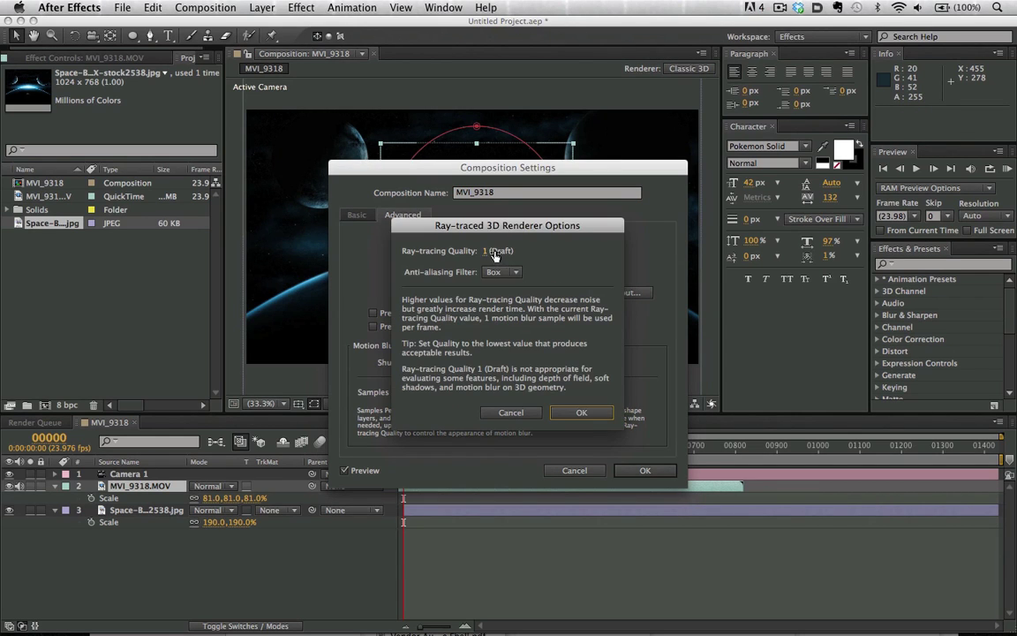
pyautogui.click(587, 414)
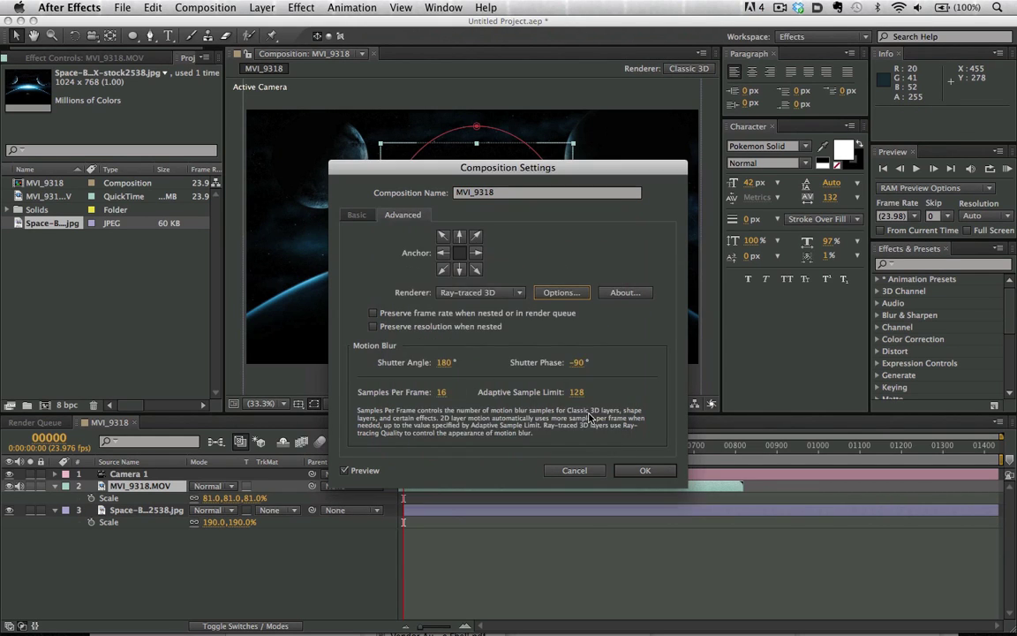
pyautogui.click(645, 470)
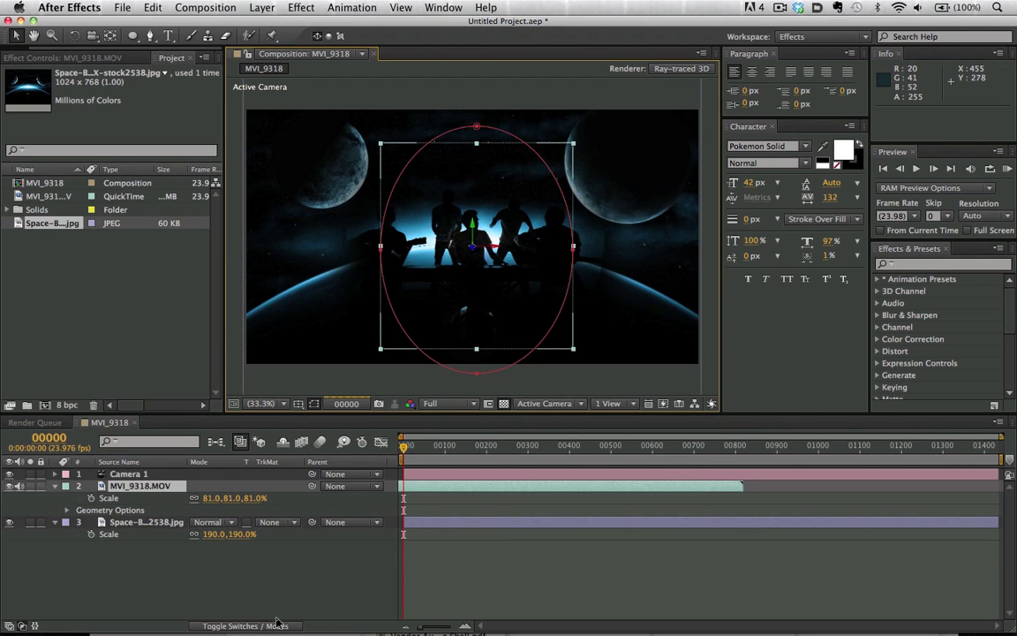
# - Turn on the 3D layer switch for the space background JPG
pyautogui.press('F4')
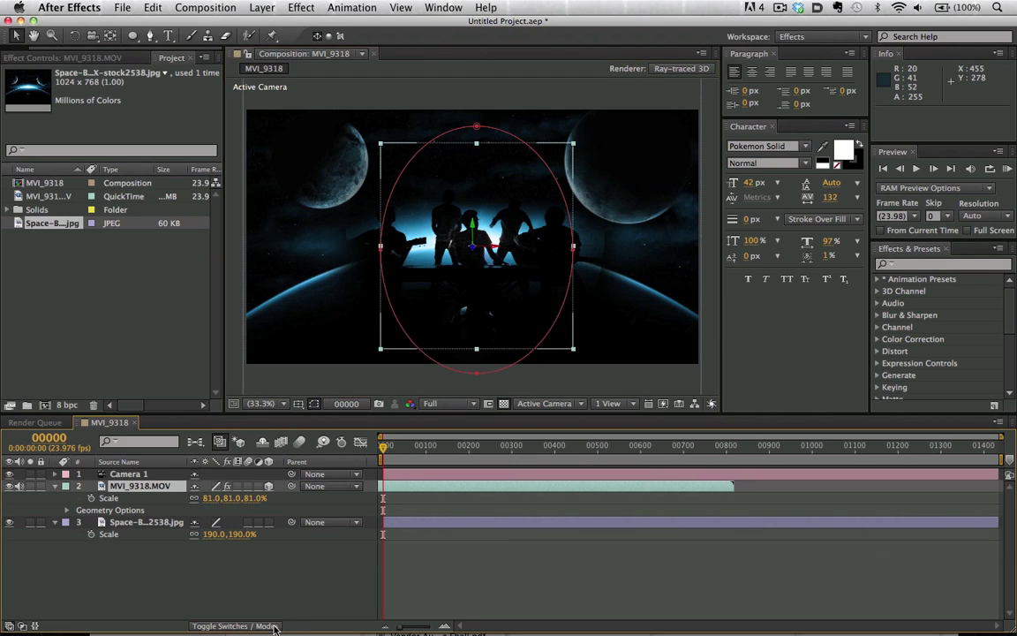
pyautogui.click(269, 522)
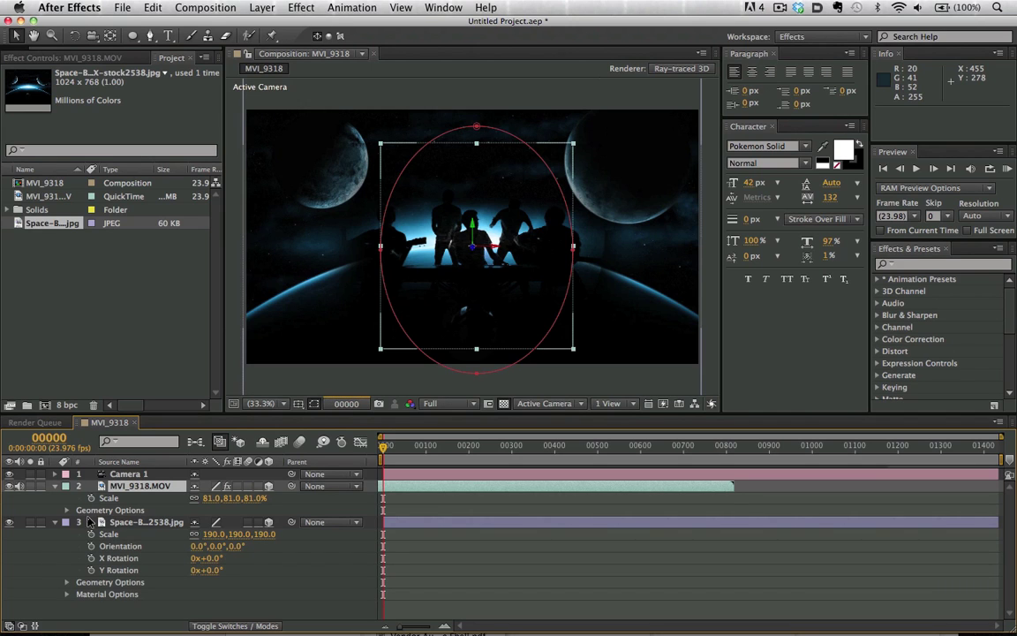
pyautogui.click(121, 523)
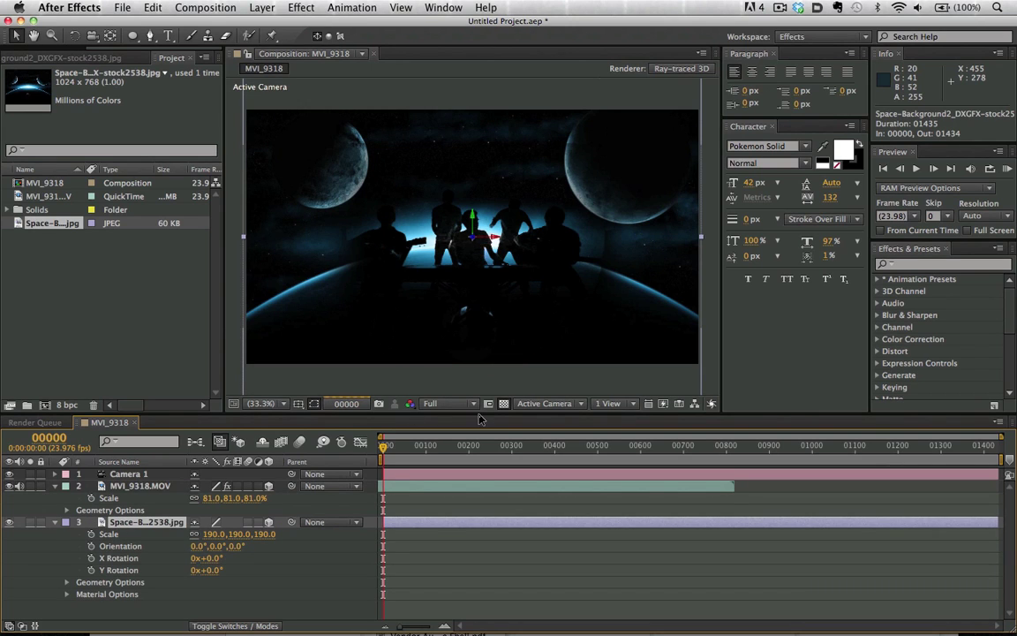
# - Set Fast Previews to Draft and expand the background's Geometry Options
pyautogui.click(663, 403)
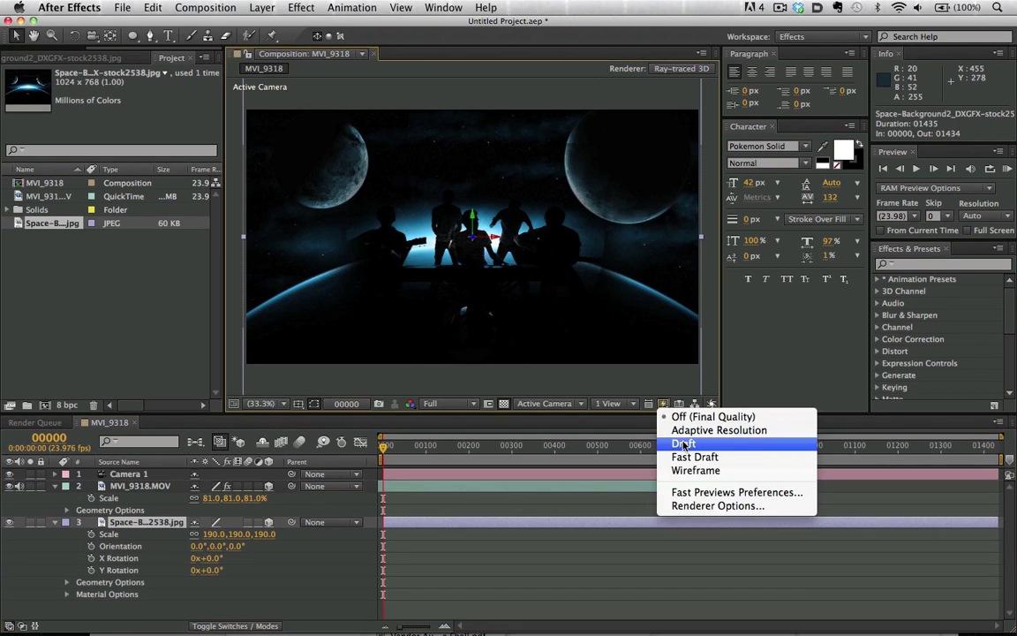
pyautogui.click(678, 445)
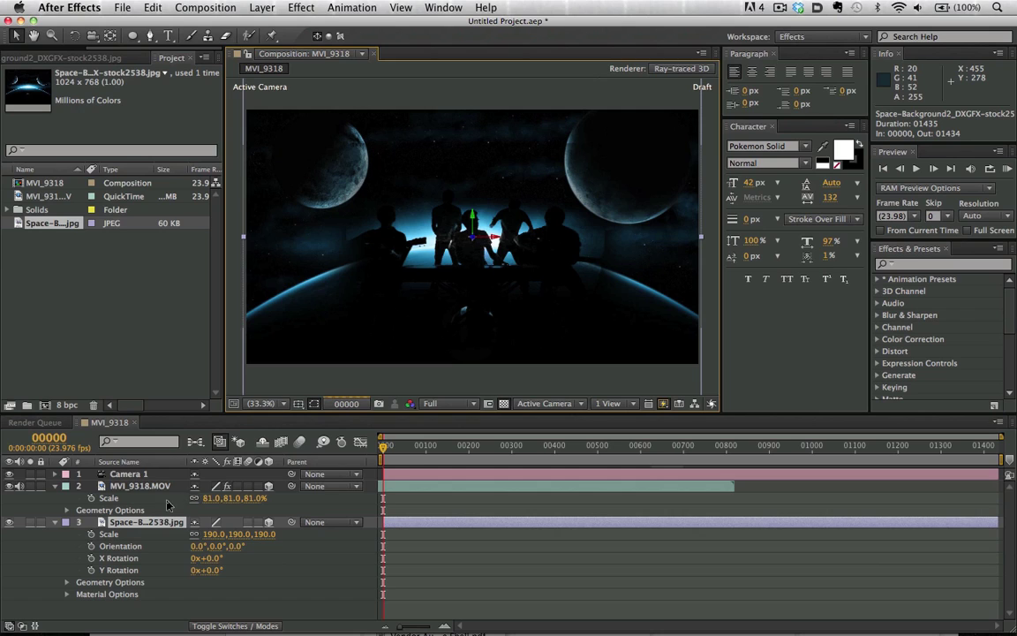
pyautogui.click(67, 583)
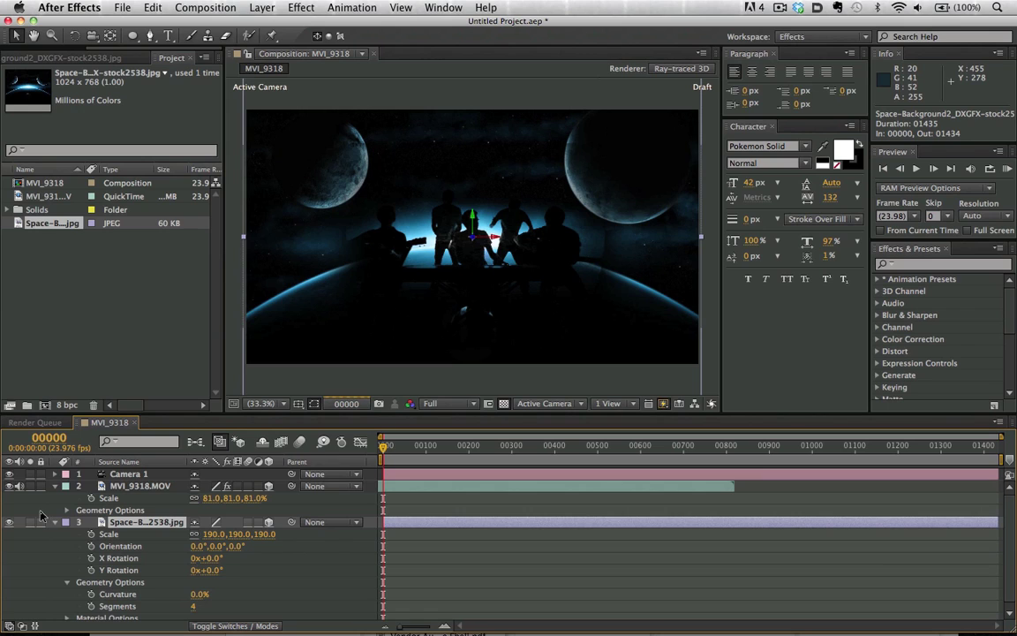
# - Switch the viewer to the 2 Views - Horizontal layout
pyautogui.scroll(-1, 31, 524)
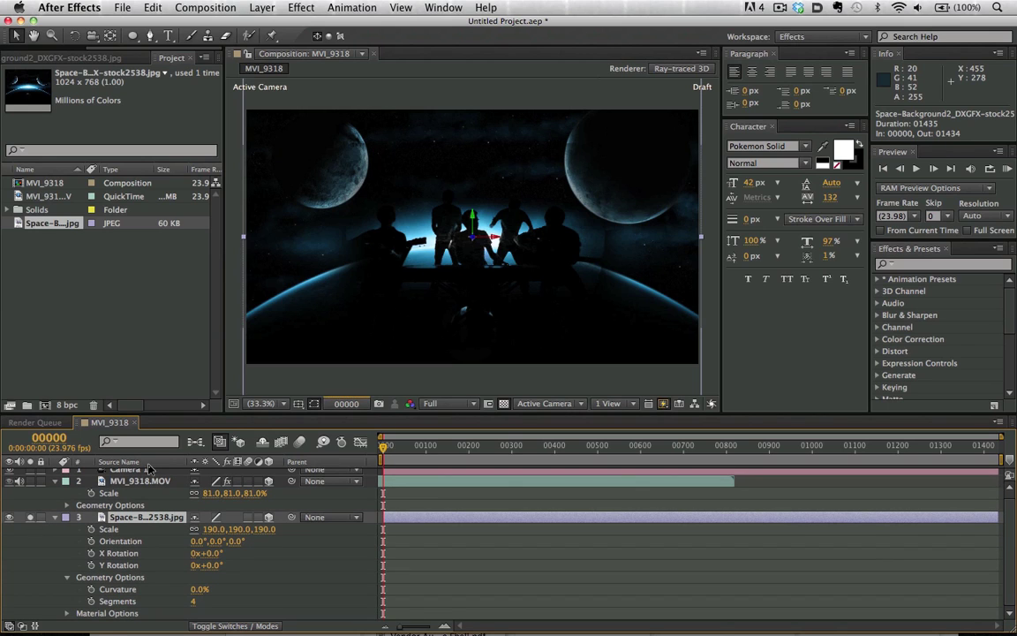
pyautogui.click(613, 406)
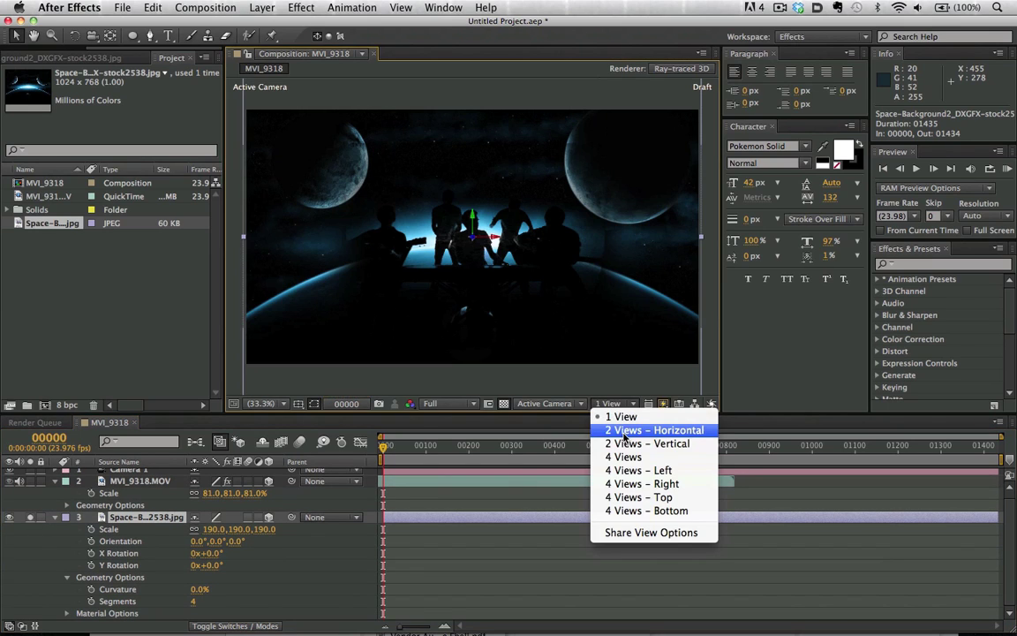
pyautogui.click(624, 430)
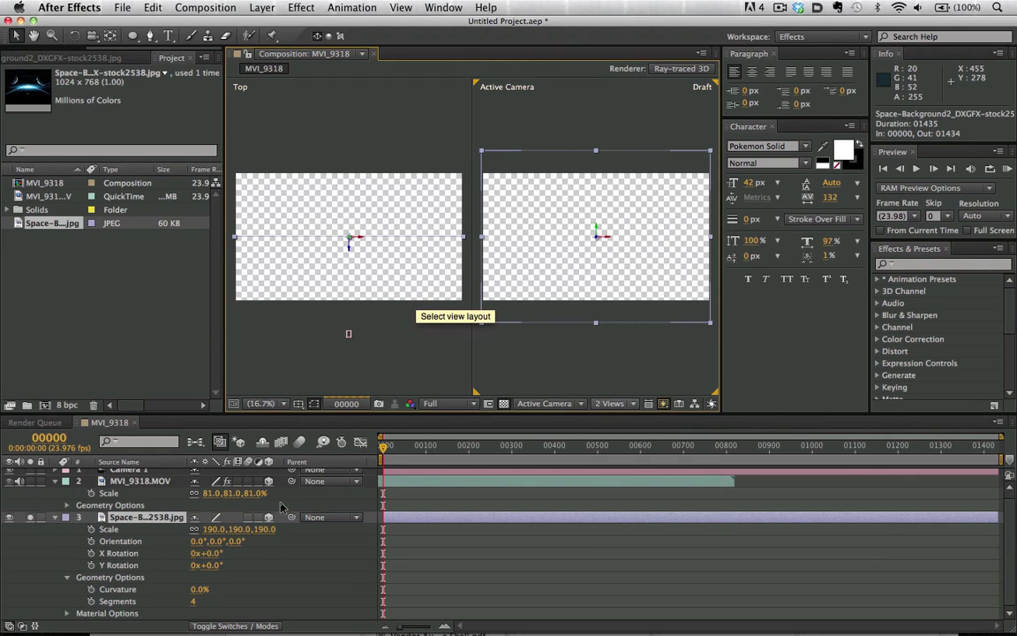
# - Set the background's Curvature to 35%, briefly trying 45% before undoing back to 35%
pyautogui.click(198, 590)
pyautogui.write('5')
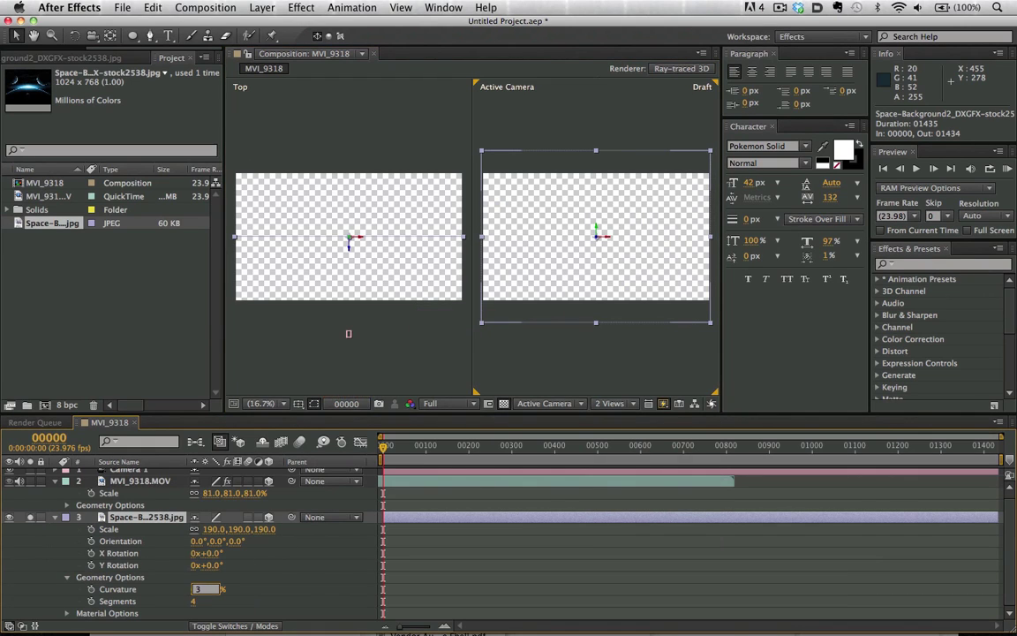
pyautogui.write('5')
pyautogui.press('Return')
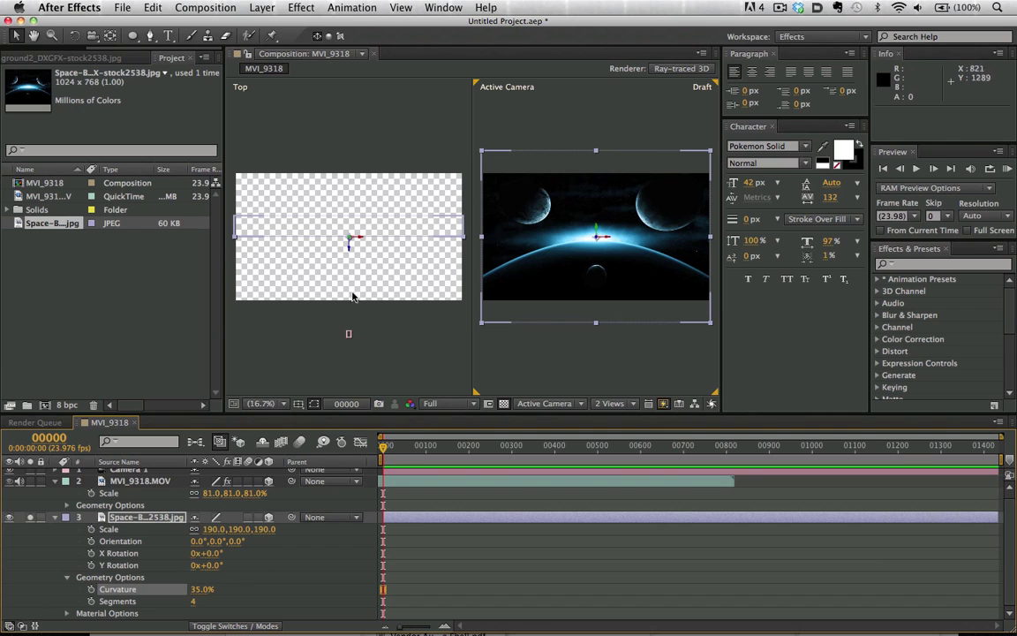
pyautogui.scroll(2, 371, 278)
pyautogui.scroll(-2, 375, 275)
pyautogui.click(205, 589)
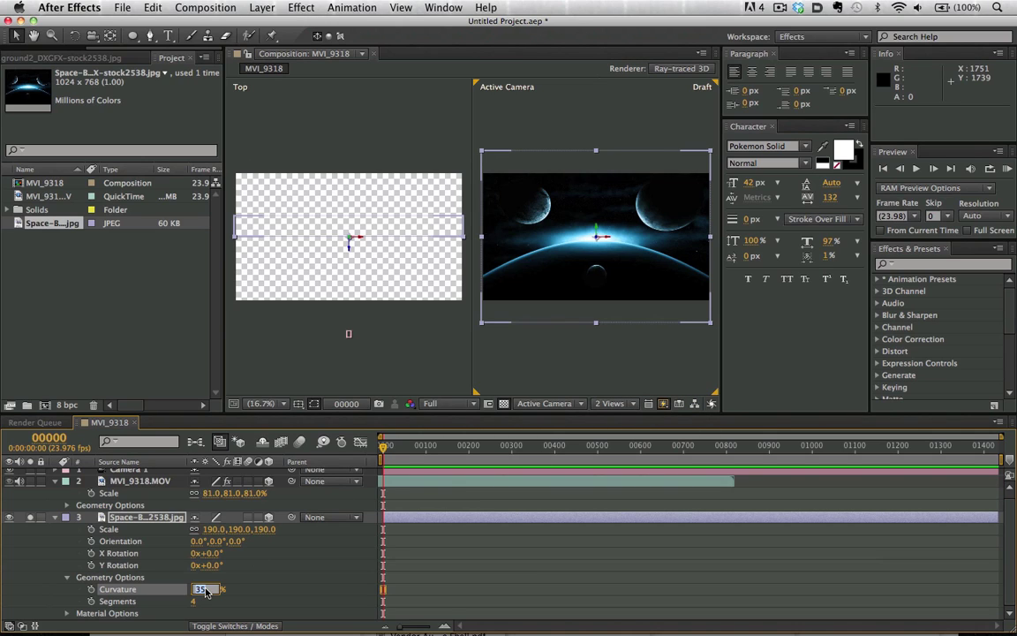
pyautogui.write('45')
pyautogui.press('Return')
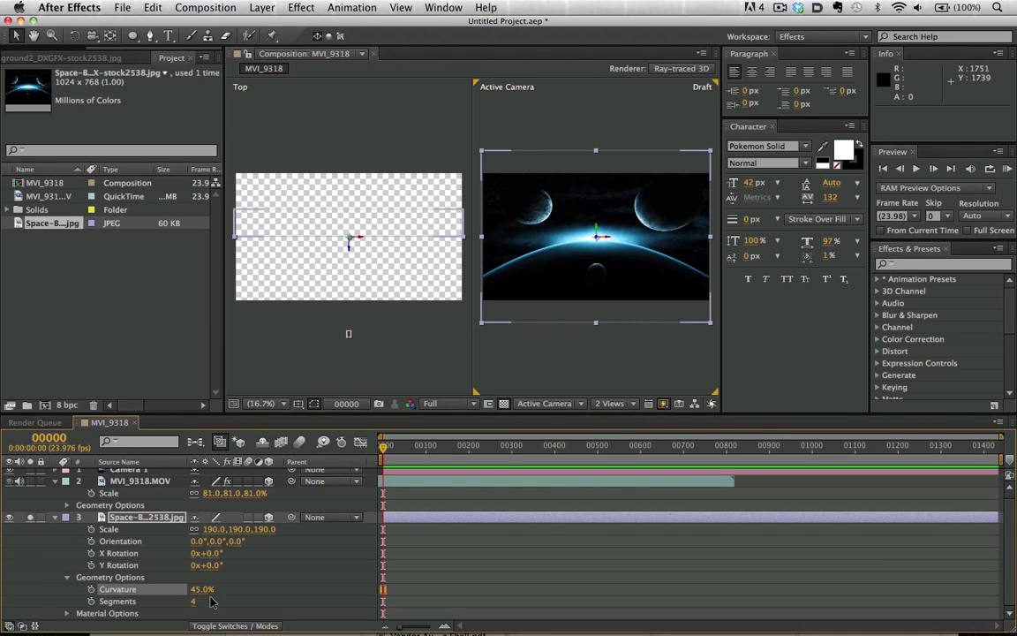
pyautogui.press('super+z')
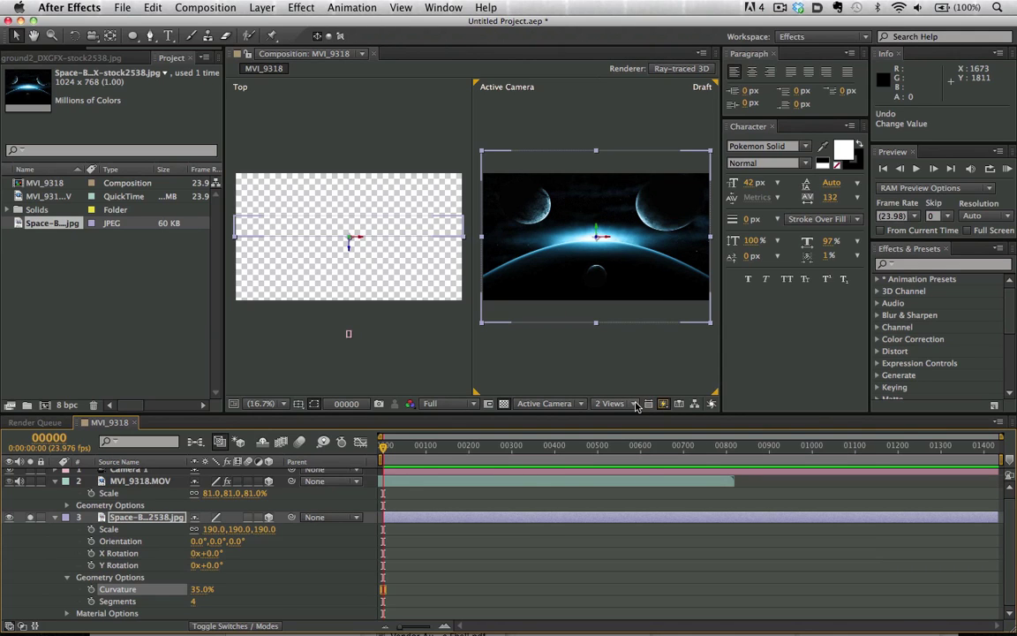
# - Set Fast Previews to Off (Final Quality) and begin switching back to a single view
pyautogui.click(663, 404)
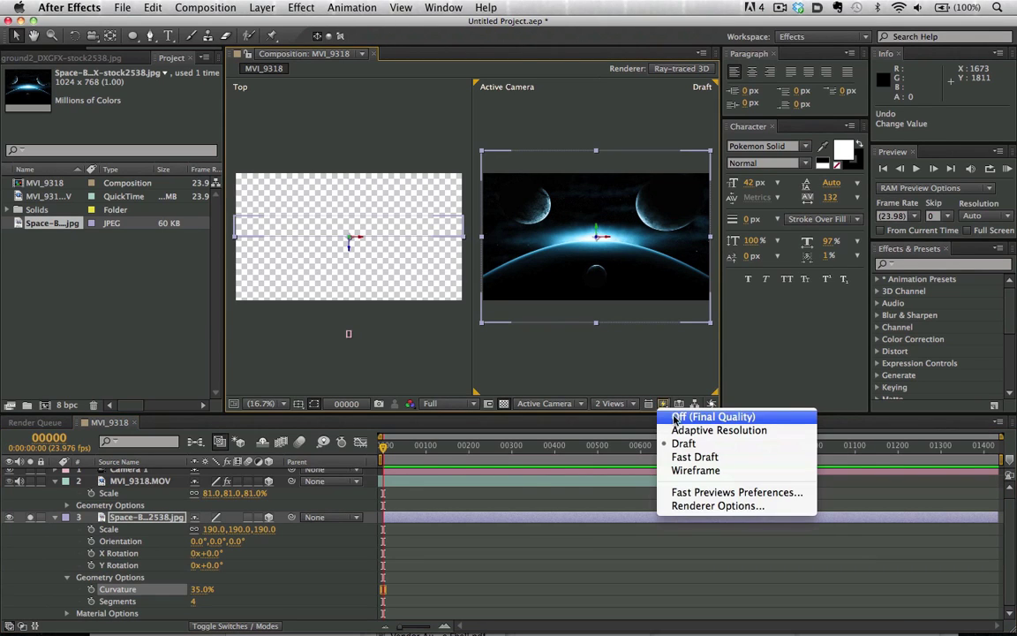
pyautogui.click(697, 416)
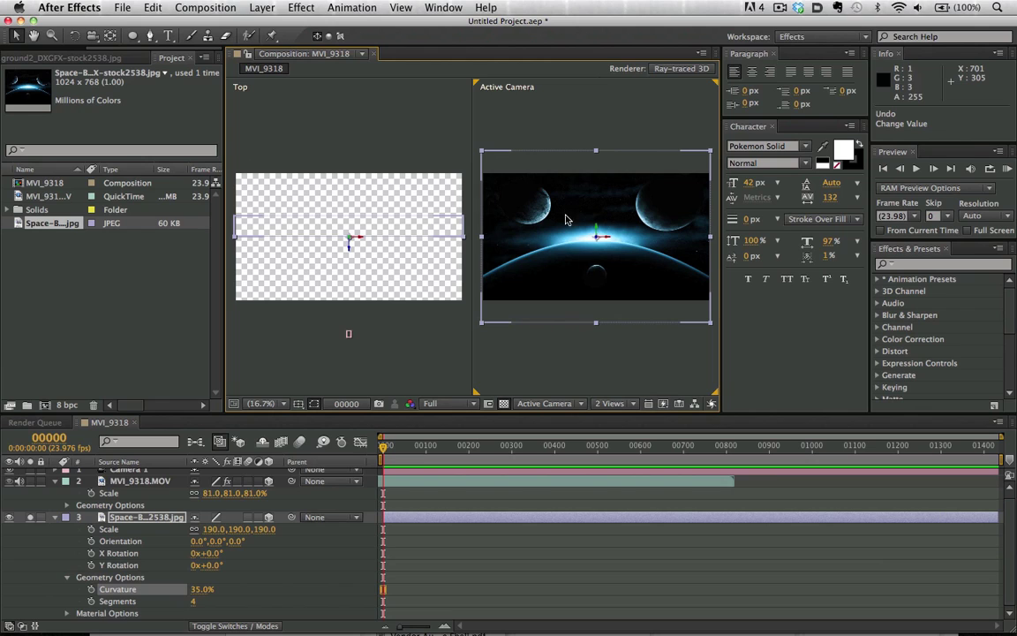
pyautogui.click(663, 404)
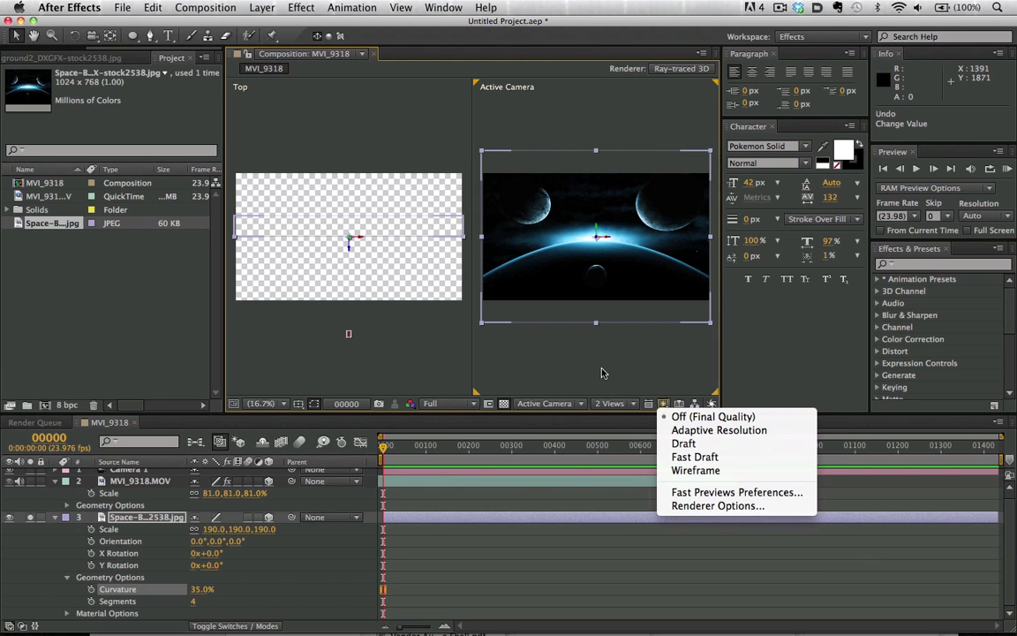
pyautogui.click(542, 335)
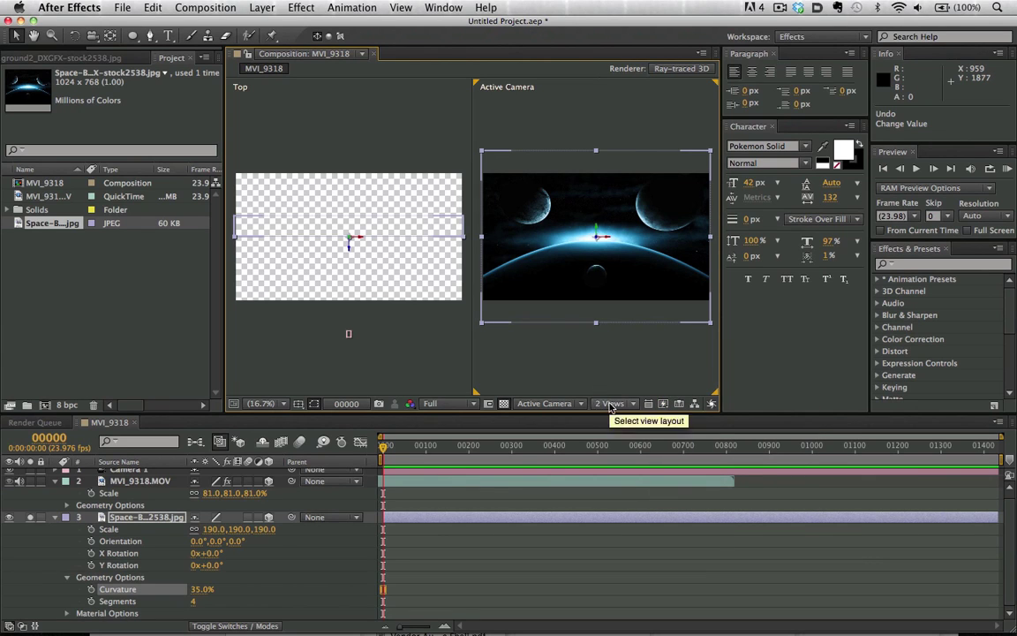
pyautogui.click(604, 404)
# - Return to 1 View and scale the curved space background down to 132.2%
pyautogui.click(602, 414)
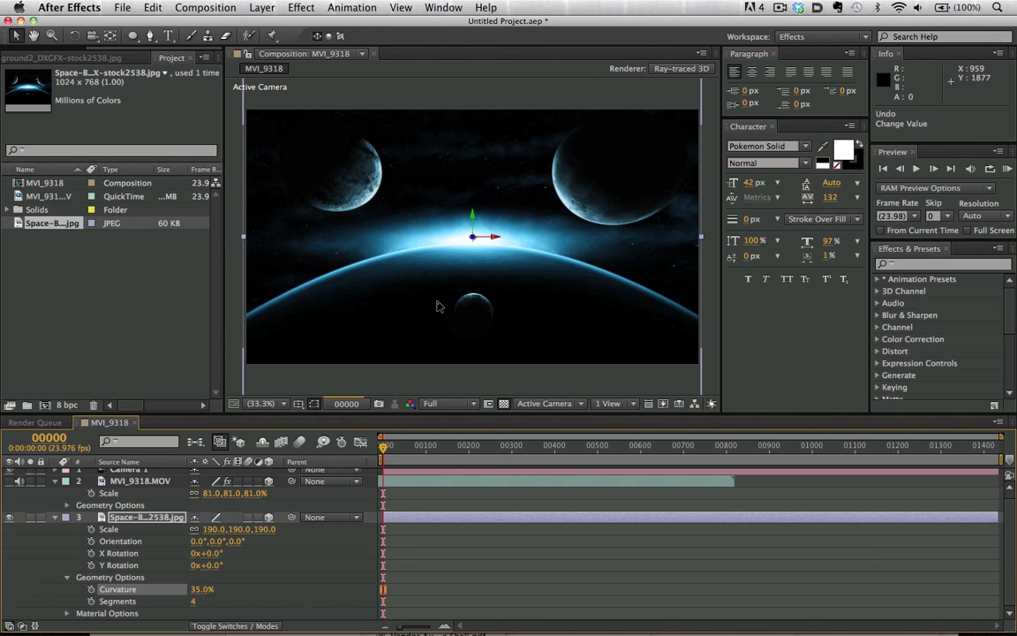
pyautogui.scroll(-4, 503, 291)
pyautogui.scroll(2, 502, 290)
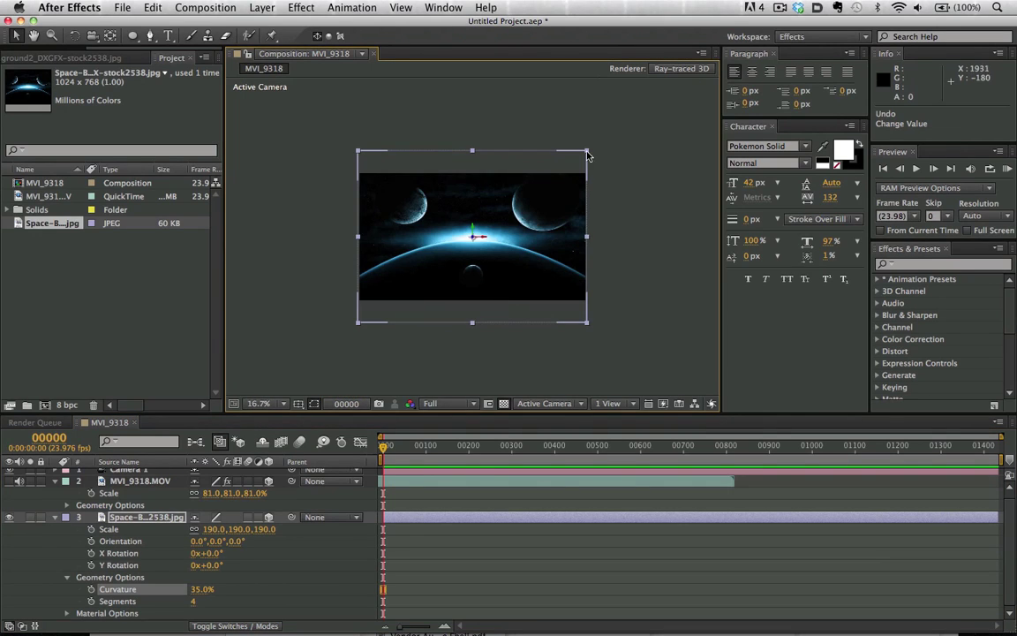
pyautogui.moveTo(587, 156); pyautogui.dragTo(562, 181)
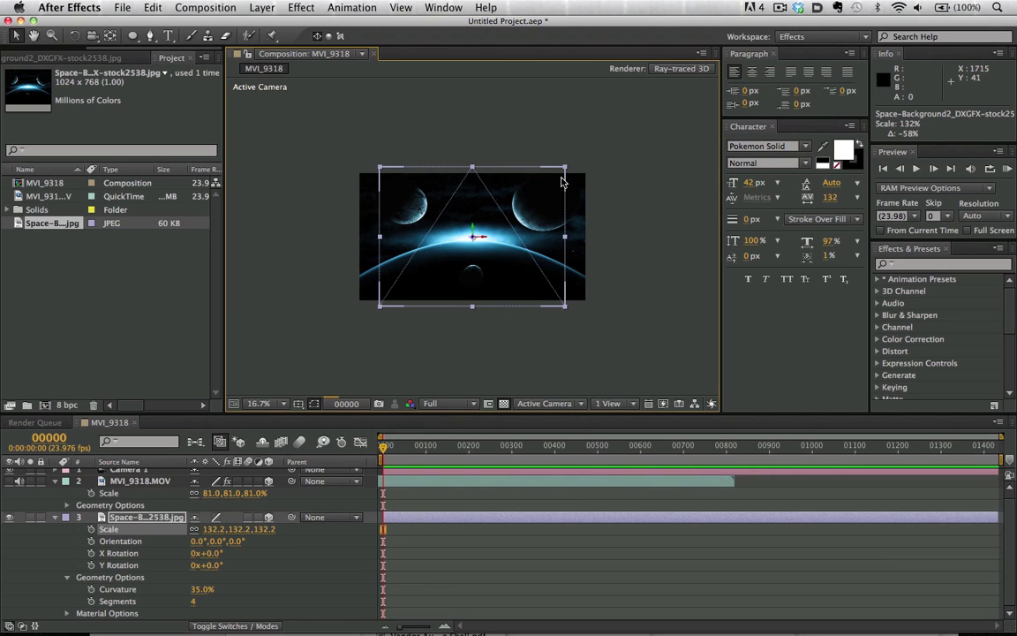
pyautogui.press('.')
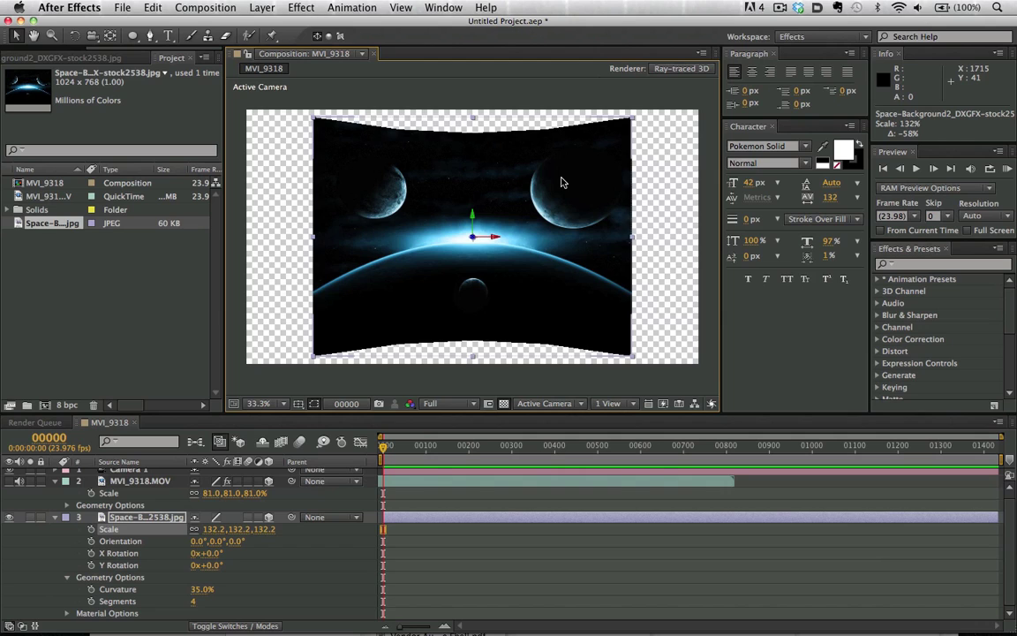
pyautogui.press(',')
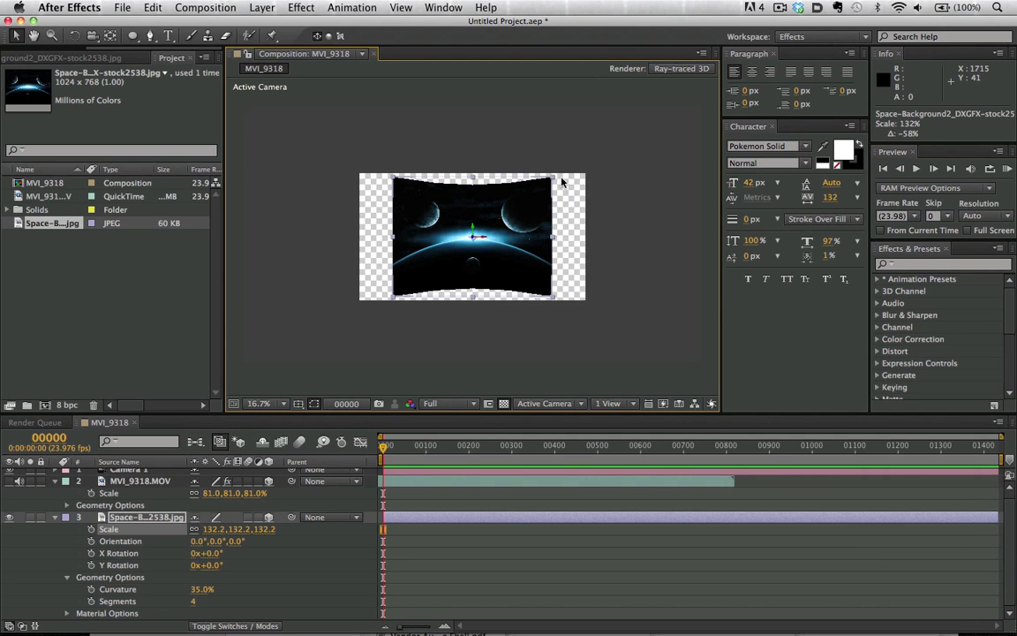
pyautogui.press('.')
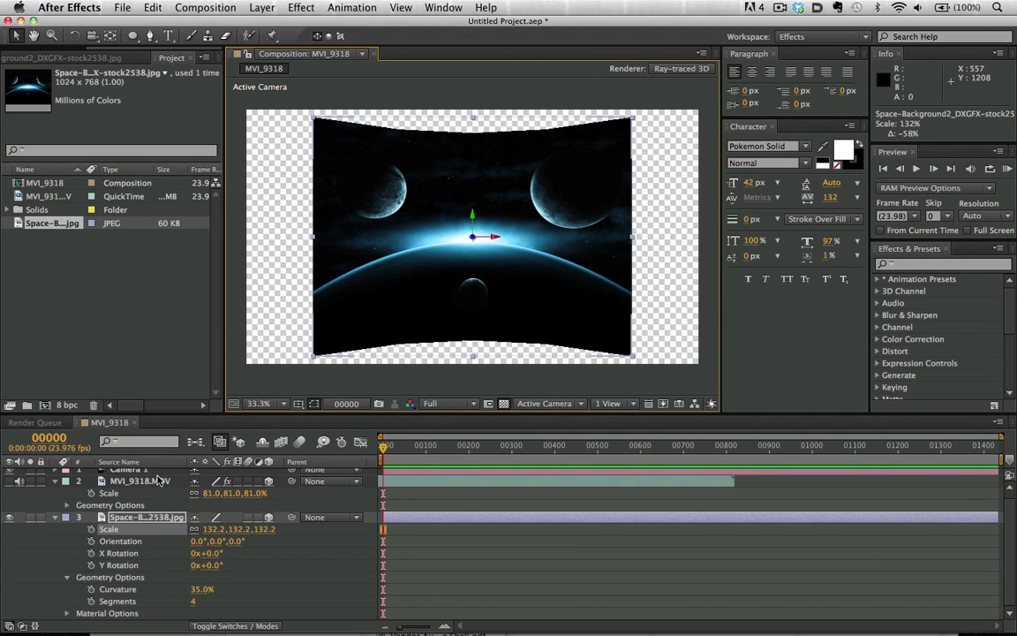
# - Test-orbit Camera 1 around the curved background, undoing each orbit
pyautogui.click(155, 472)
pyautogui.press('c')
pyautogui.moveTo(494, 270); pyautogui.dragTo(528, 259)
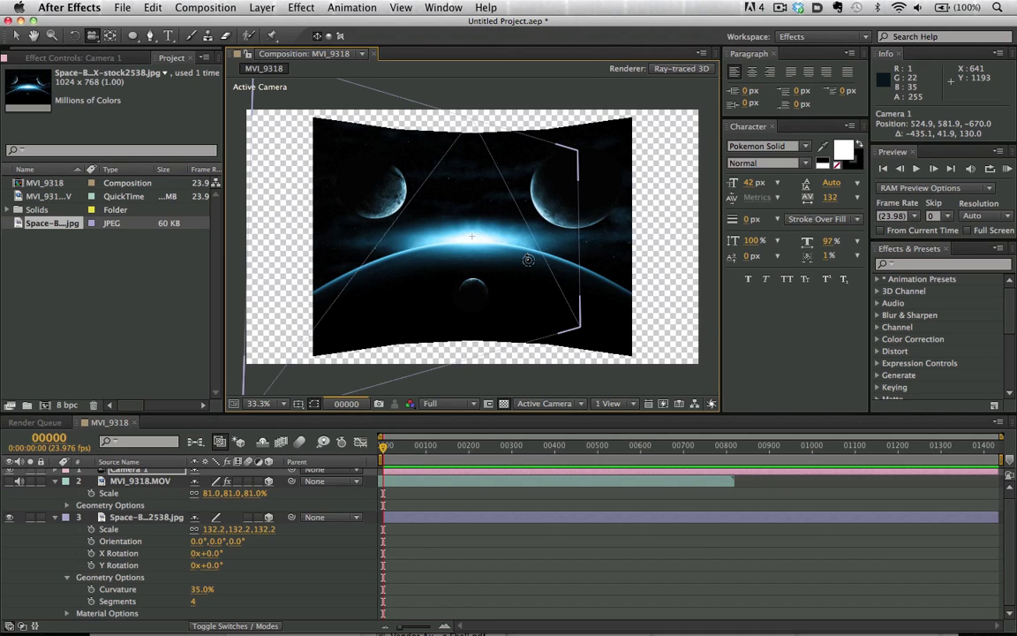
pyautogui.moveTo(528, 260); pyautogui.dragTo(528, 261)
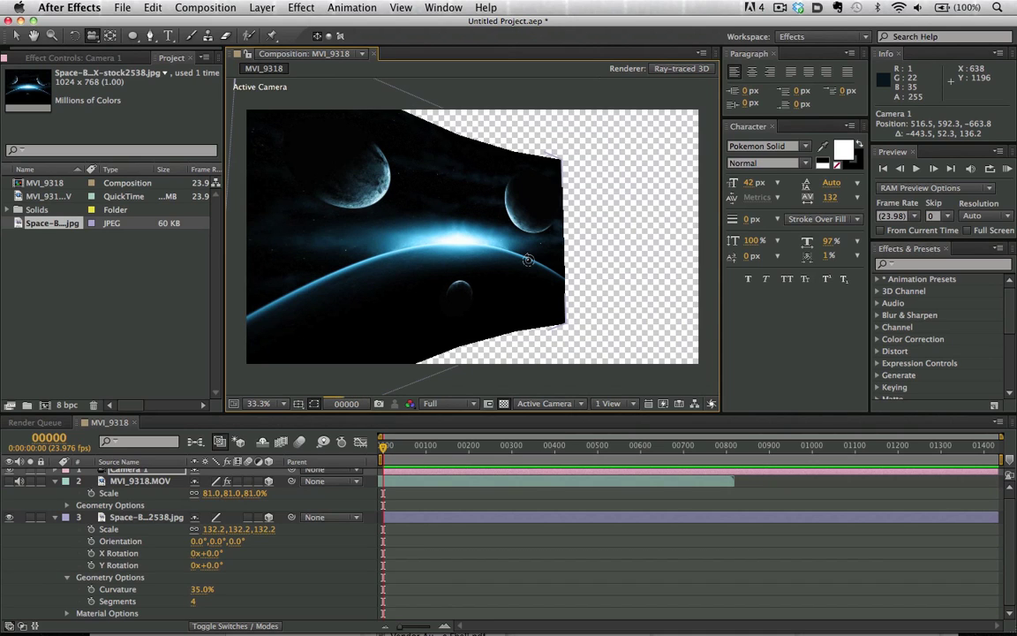
pyautogui.press('super+z')
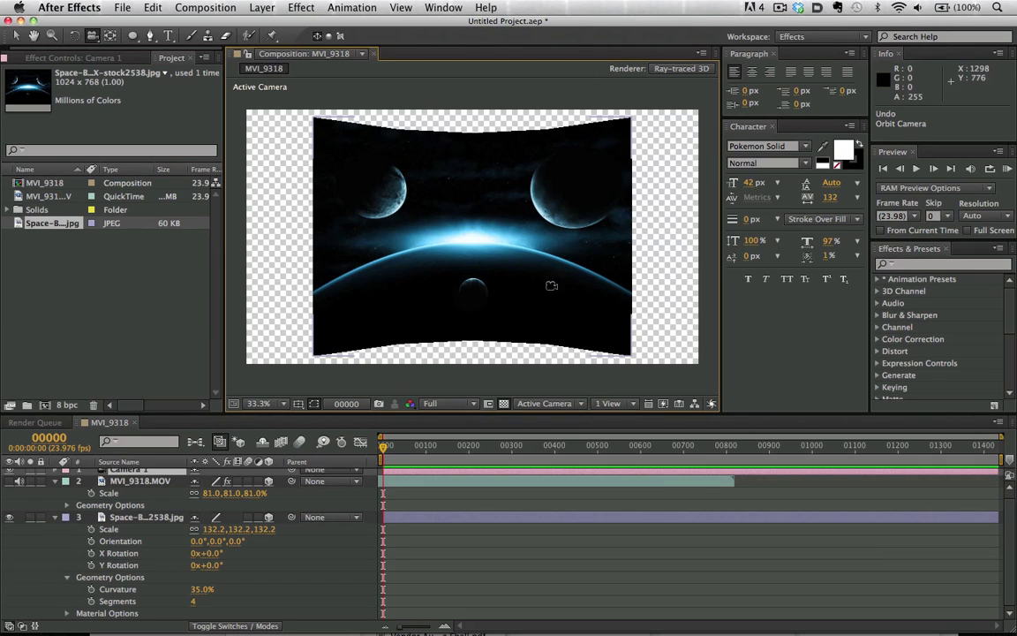
pyautogui.click(485, 250)
pyautogui.moveTo(486, 251); pyautogui.dragTo(491, 284)
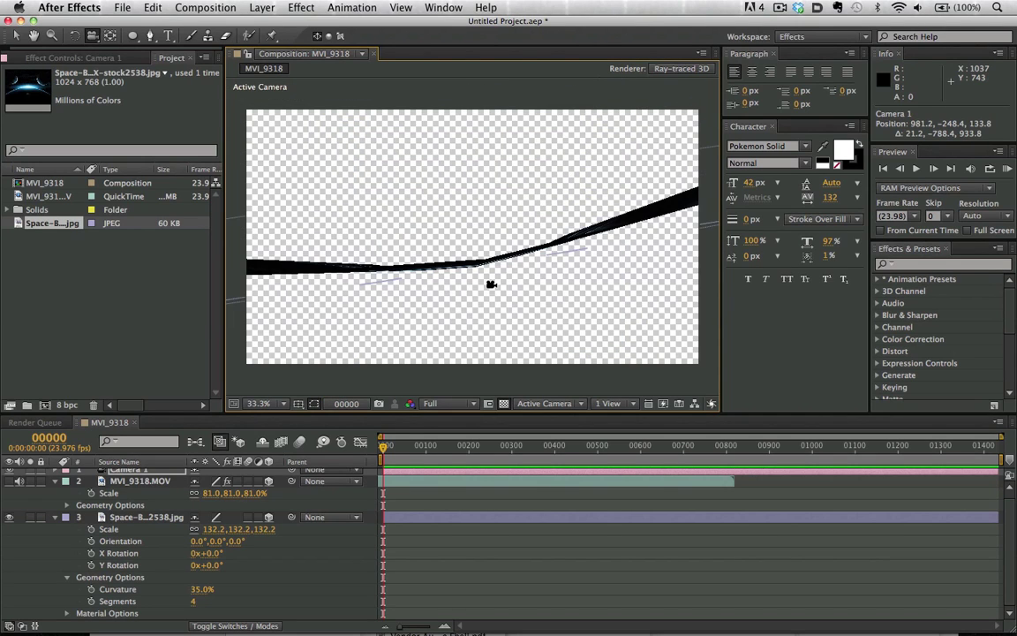
pyautogui.press('super+z')
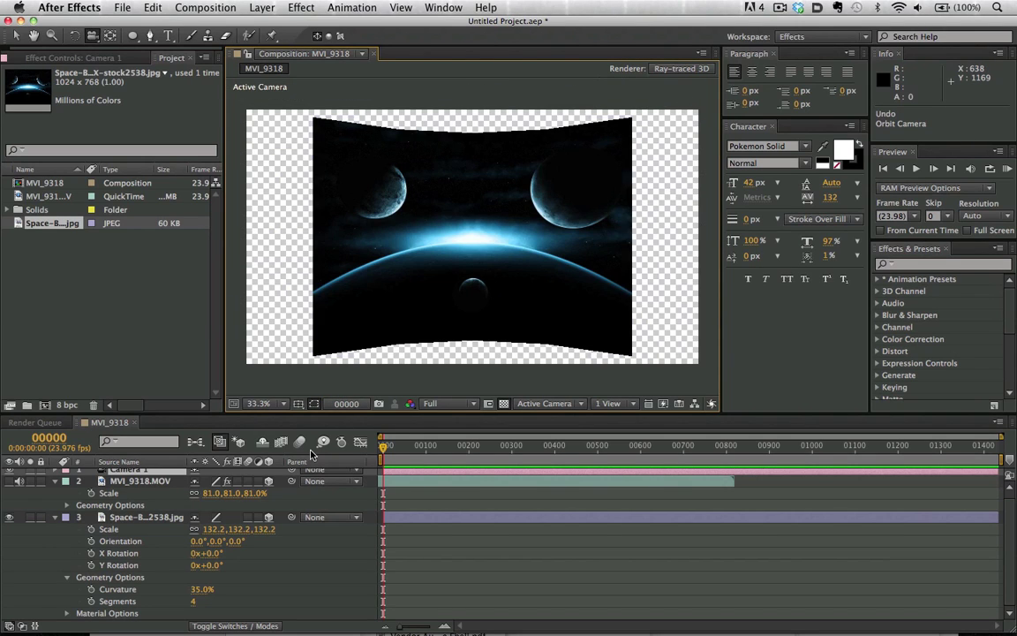
# - Enlarge the space background layer to 156.2% scale
pyautogui.click(139, 482)
pyautogui.click(147, 517)
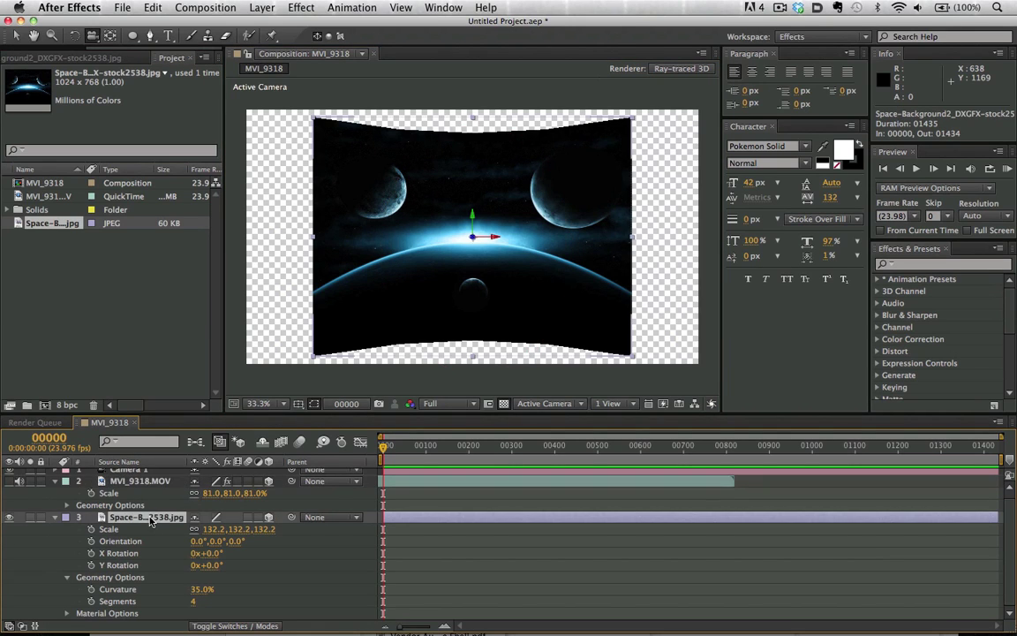
pyautogui.press('s')
pyautogui.moveTo(220, 535); pyautogui.dragTo(292, 528)
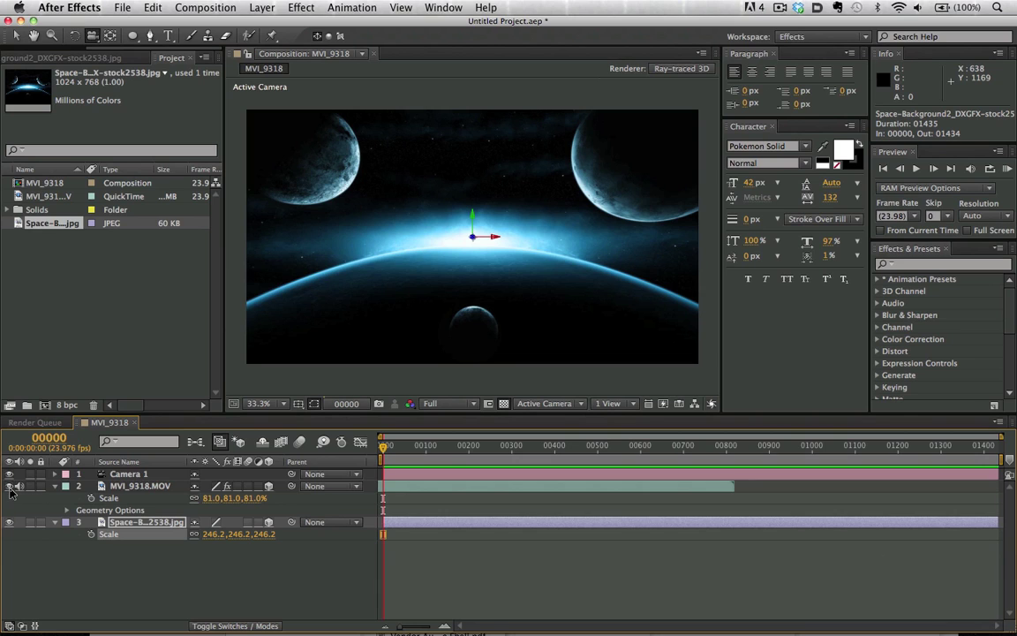
# - Set viewer Resolution to Quarter and Fast Previews to Fast Draft
pyautogui.click(146, 489)
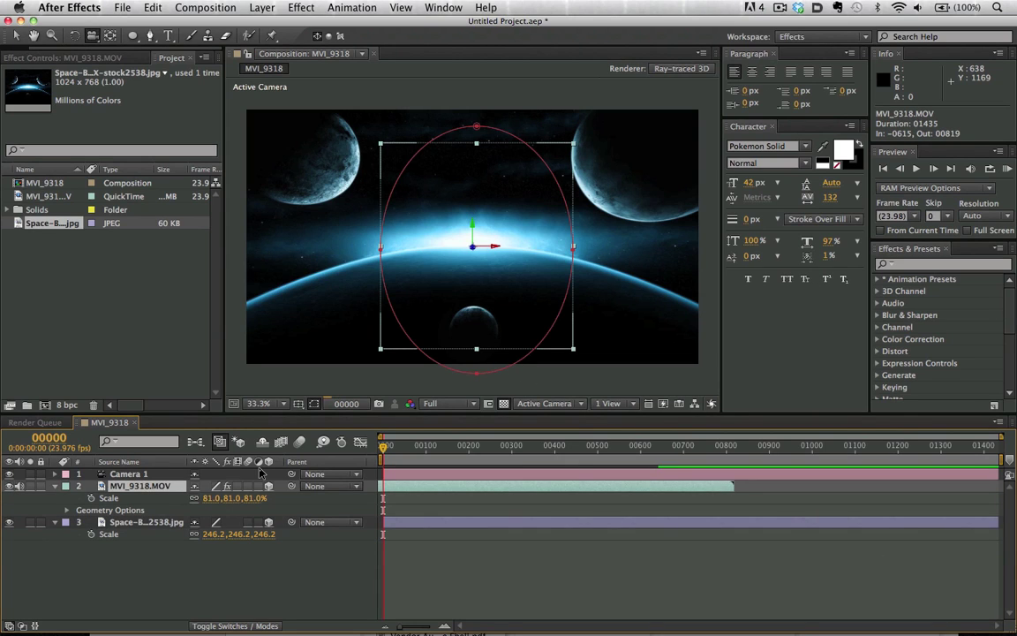
pyautogui.press('XF86AudioRaiseVolume')
pyautogui.press('XF86AudioRaiseVolume')
pyautogui.press('XF86AudioRaiseVolume')
pyautogui.press('XF86AudioRaiseVolume')
pyautogui.click(435, 404)
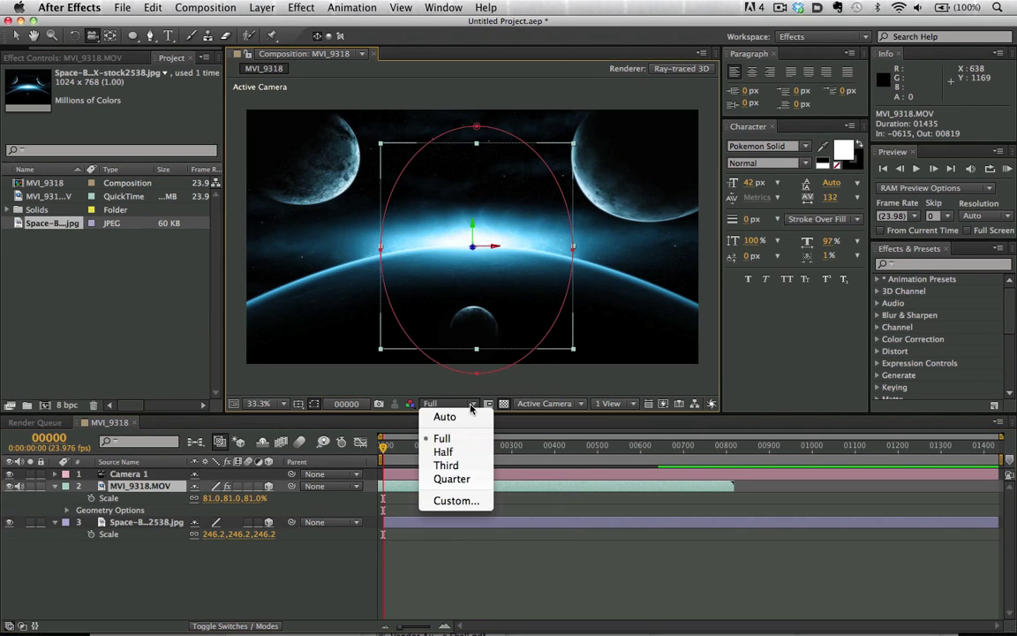
pyautogui.click(468, 478)
pyautogui.click(613, 406)
pyautogui.click(596, 415)
pyautogui.click(659, 404)
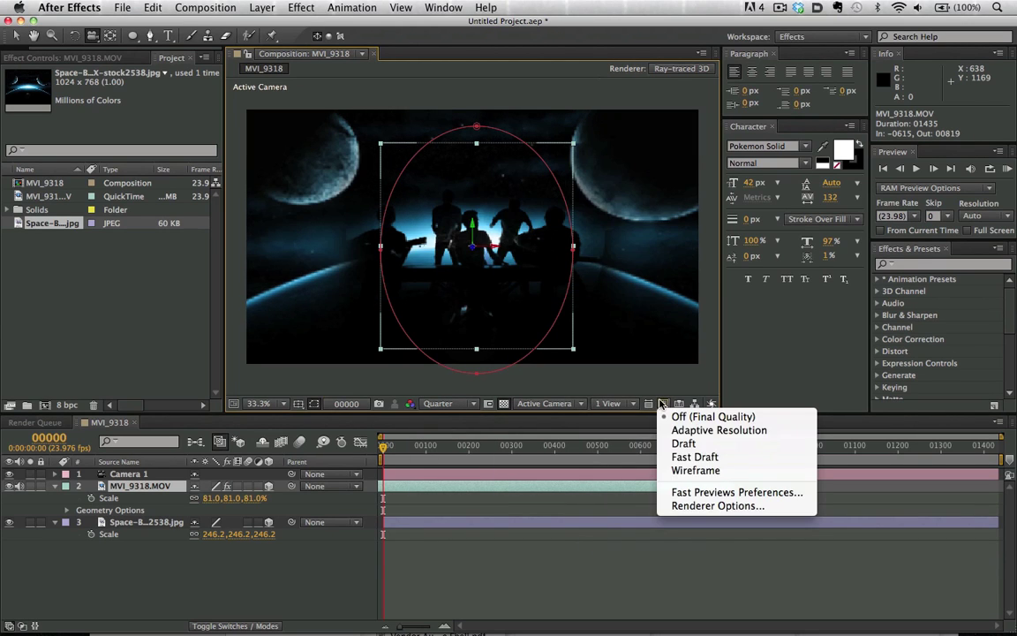
pyautogui.click(681, 457)
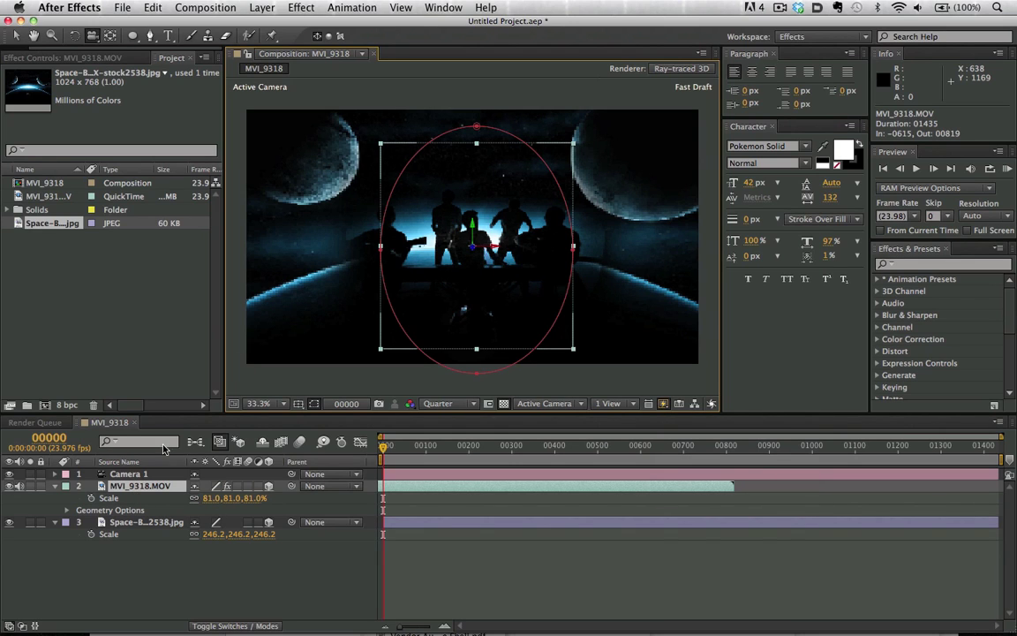
# - Scale the MVI_9318.MOV band footage to 39% and push the space backdrop back to Z 888
pyautogui.press('v')
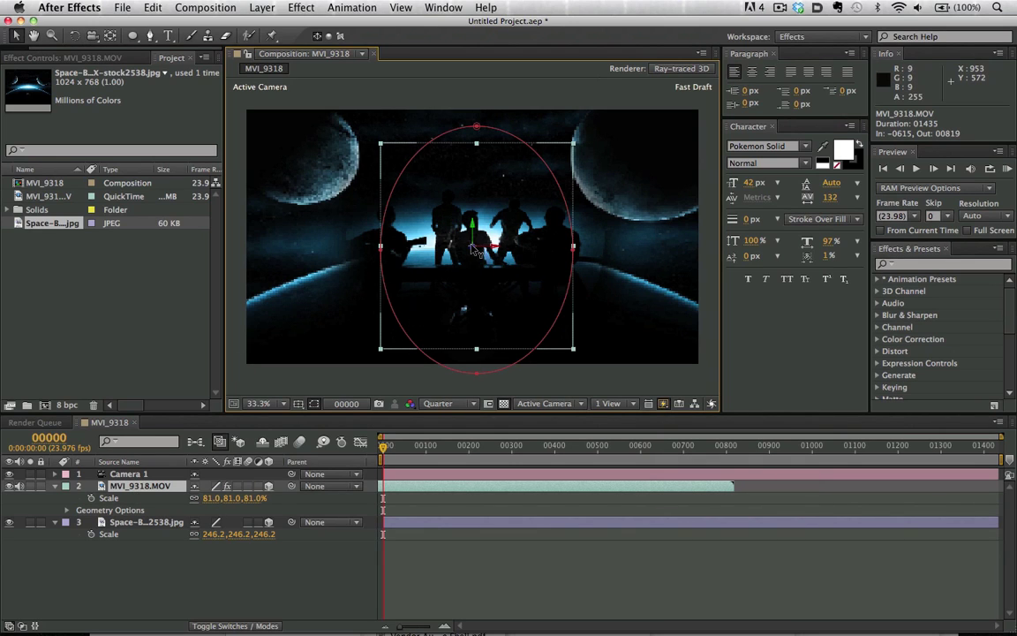
pyautogui.moveTo(474, 249); pyautogui.dragTo(302, 328)
pyautogui.press('super+z')
pyautogui.press('s')
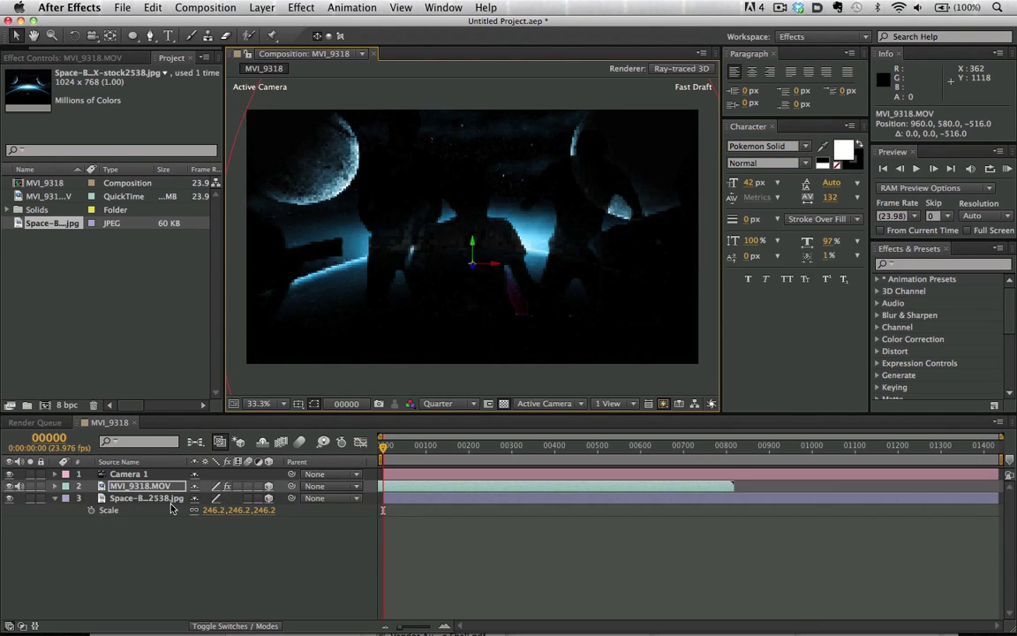
pyautogui.press('s')
pyautogui.moveTo(196, 498); pyautogui.dragTo(181, 500)
pyautogui.click(137, 511)
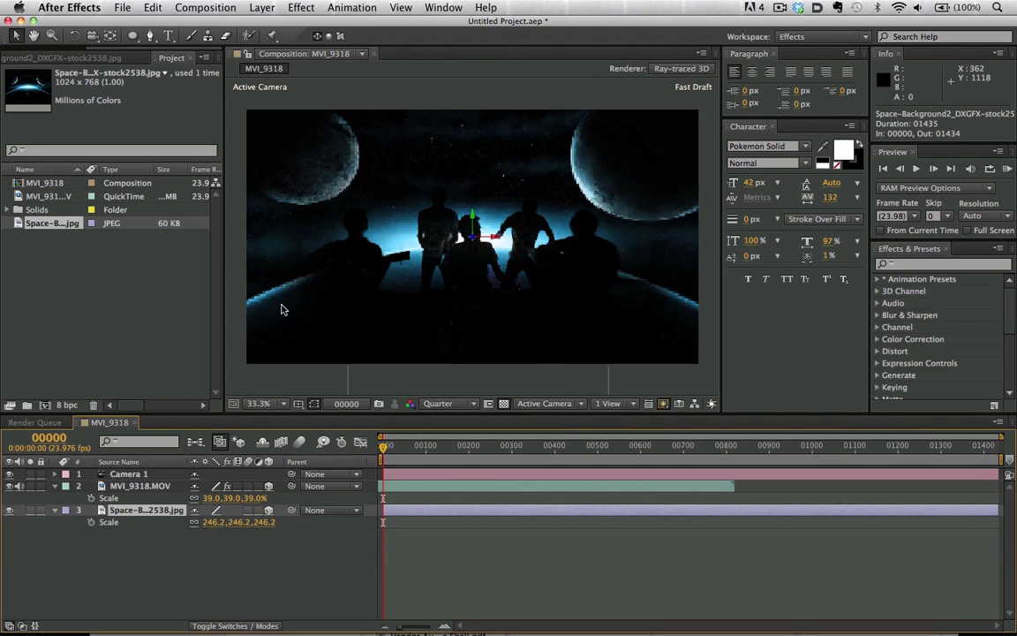
pyautogui.moveTo(430, 218); pyautogui.dragTo(331, 309)
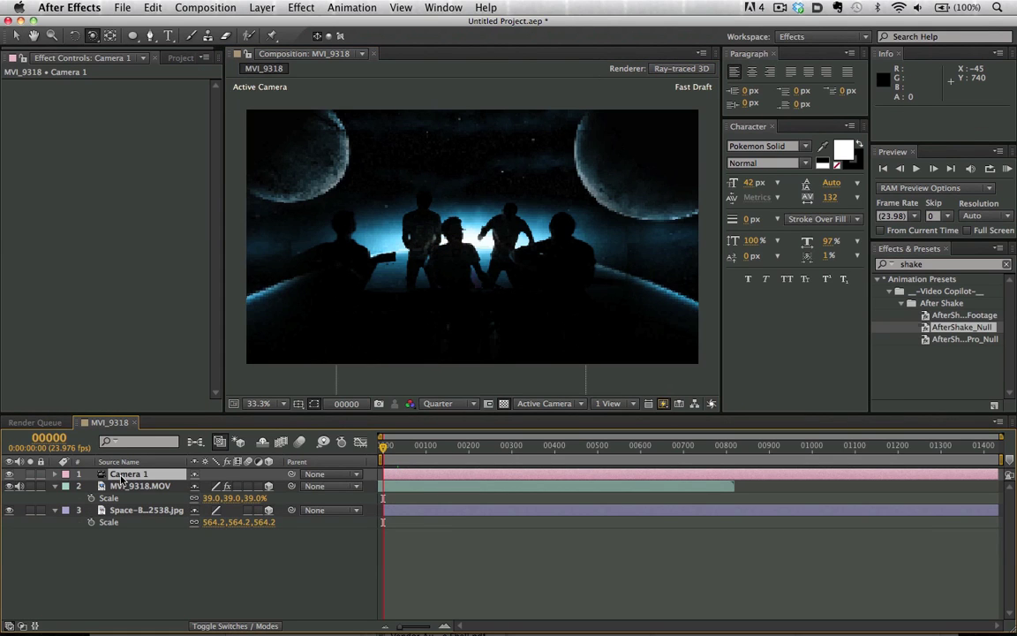
# - Keyframe Camera 1's Position at frame 0, dolly it toward the band by frame 102, and preview
pyautogui.click(121, 478)
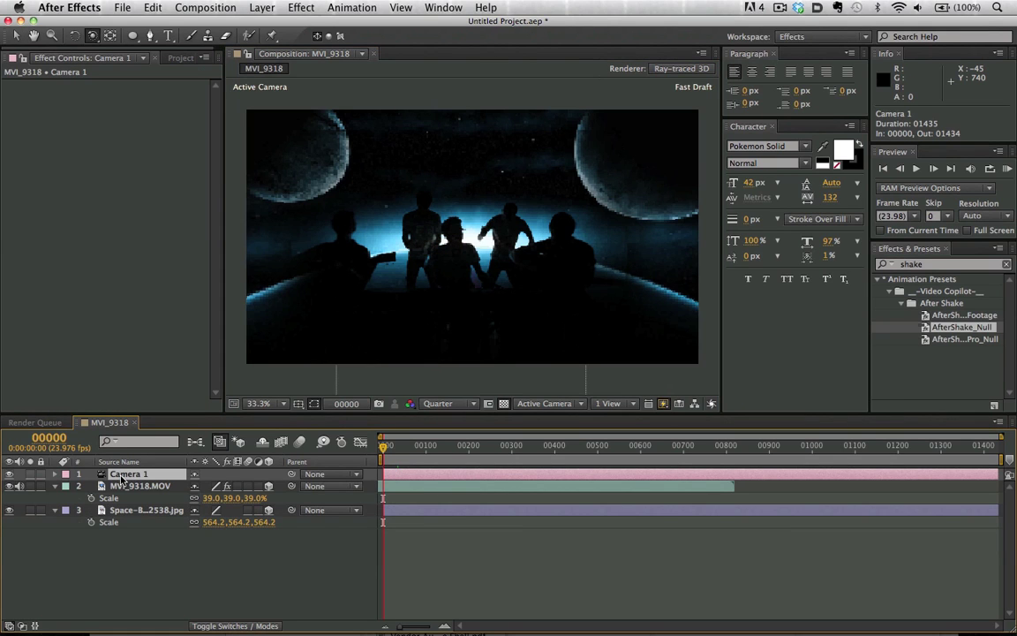
pyautogui.hotkey('alt', 'shift', 'p')
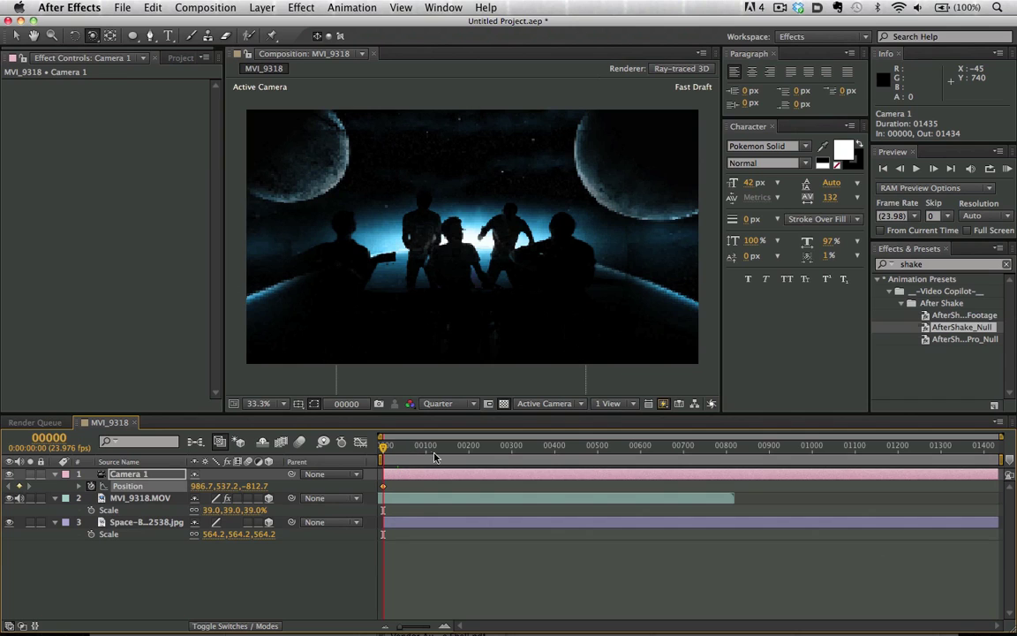
pyautogui.click(467, 448)
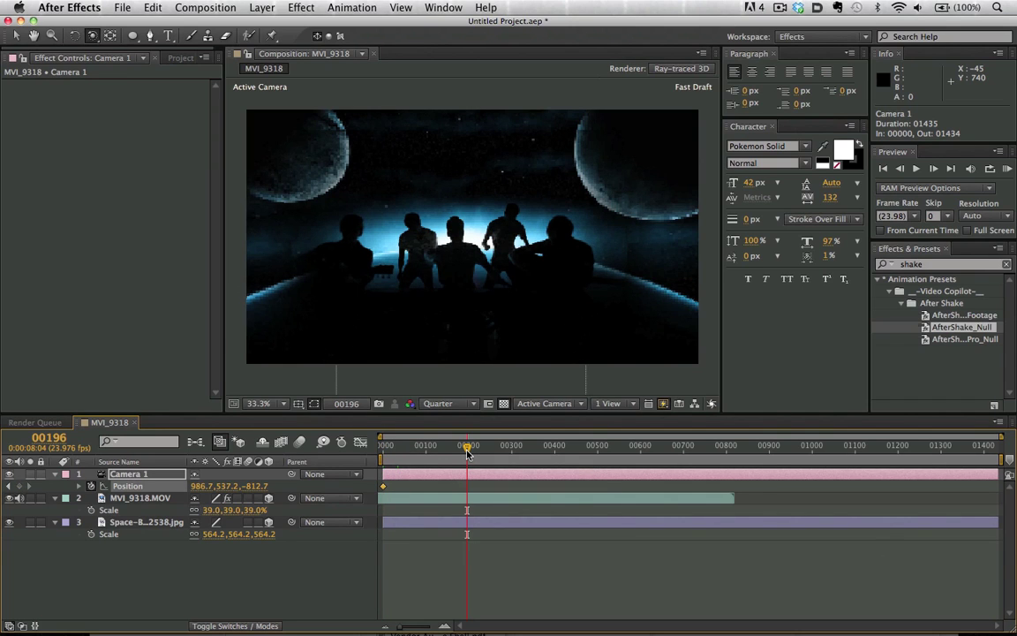
pyautogui.click(426, 448)
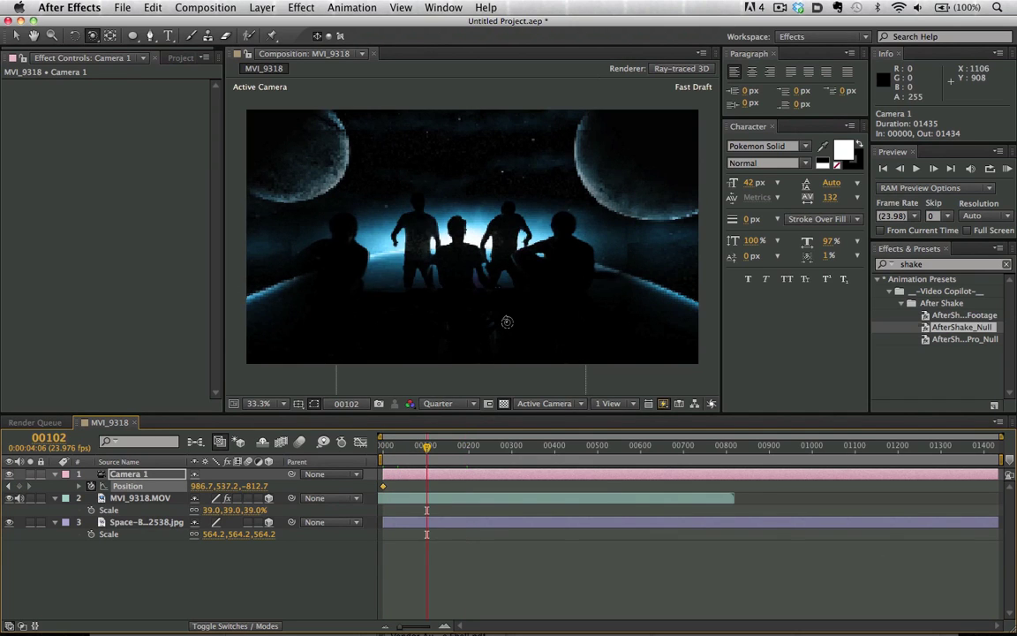
pyautogui.press('c')
pyautogui.moveTo(508, 322)
pyautogui.mouseDown()
pyautogui.moveTo(519, 302)
pyautogui.moveTo(502, 305)
pyautogui.mouseUp()
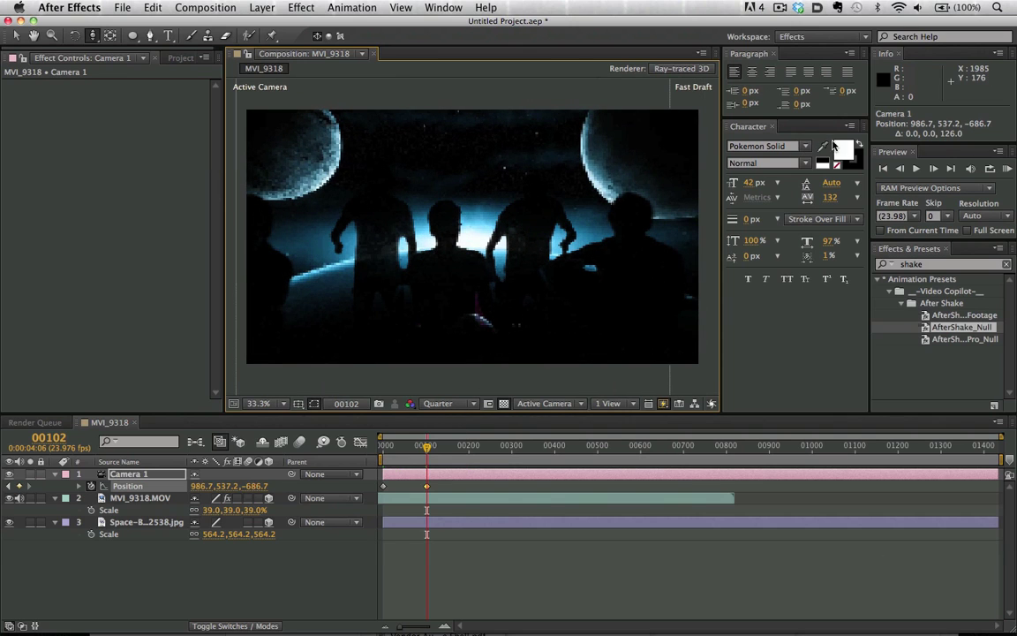
pyautogui.click(1009, 169)
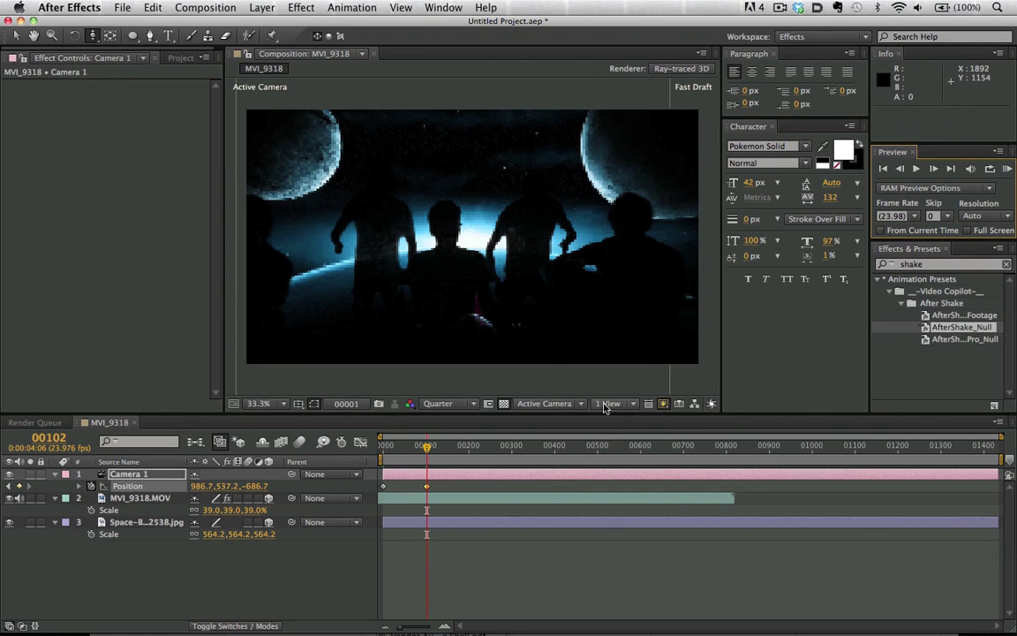
# - Raise MVI_9318's ray-tracing quality from 1 (Draft) to 4, leaving the anti-aliasing filter on Box
pyautogui.click(474, 403)
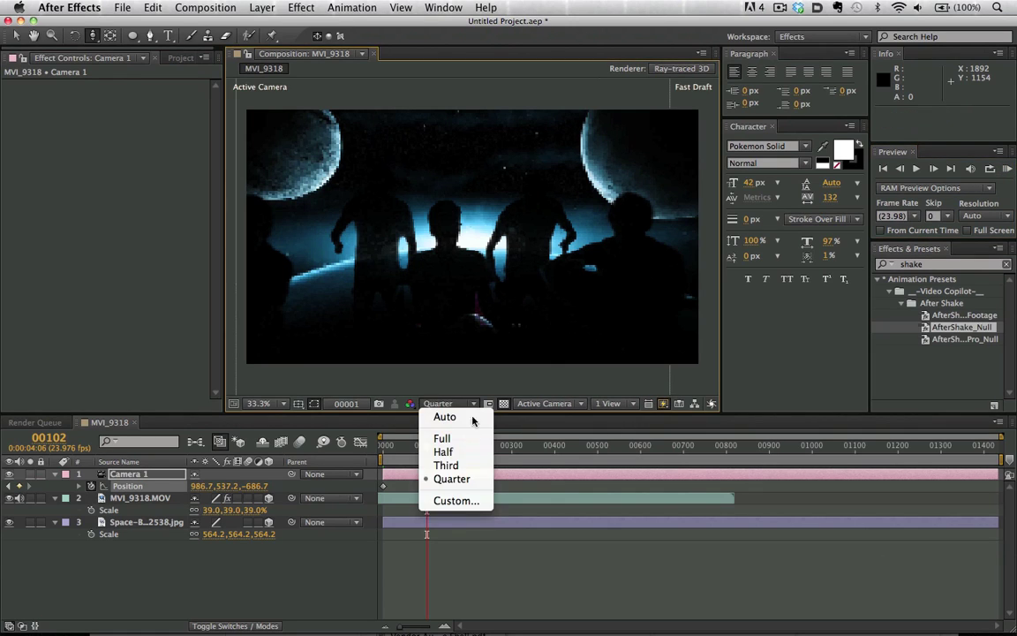
pyautogui.click(609, 167)
pyautogui.click(661, 69)
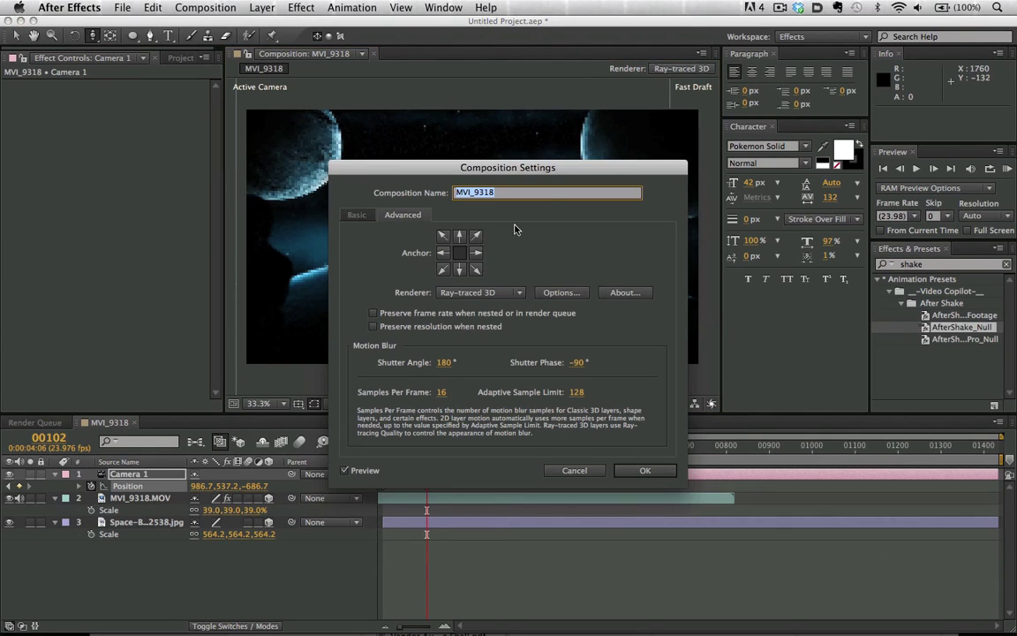
pyautogui.click(562, 292)
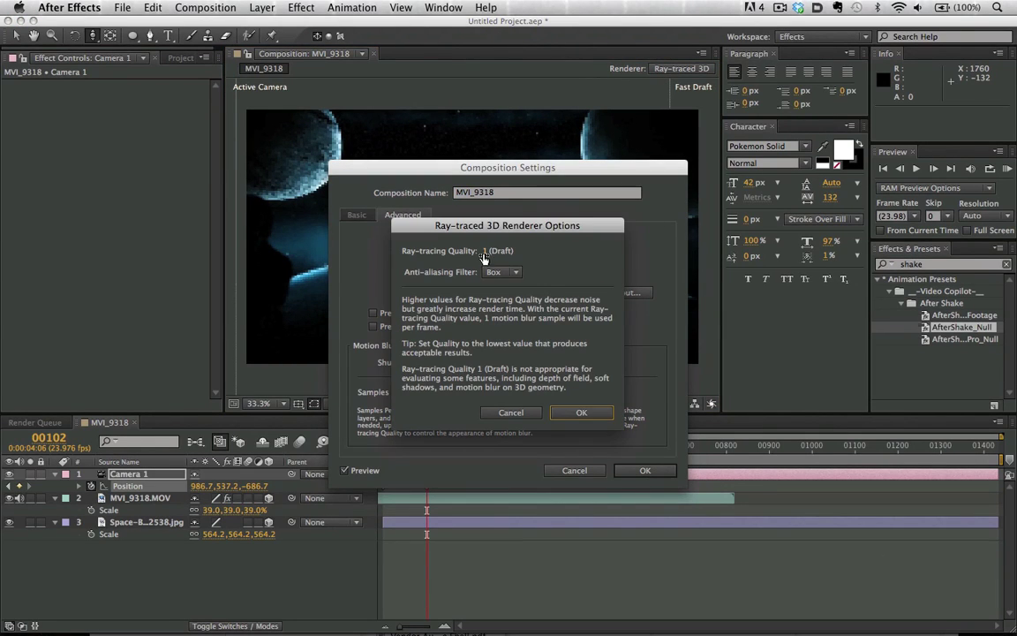
pyautogui.write('4')
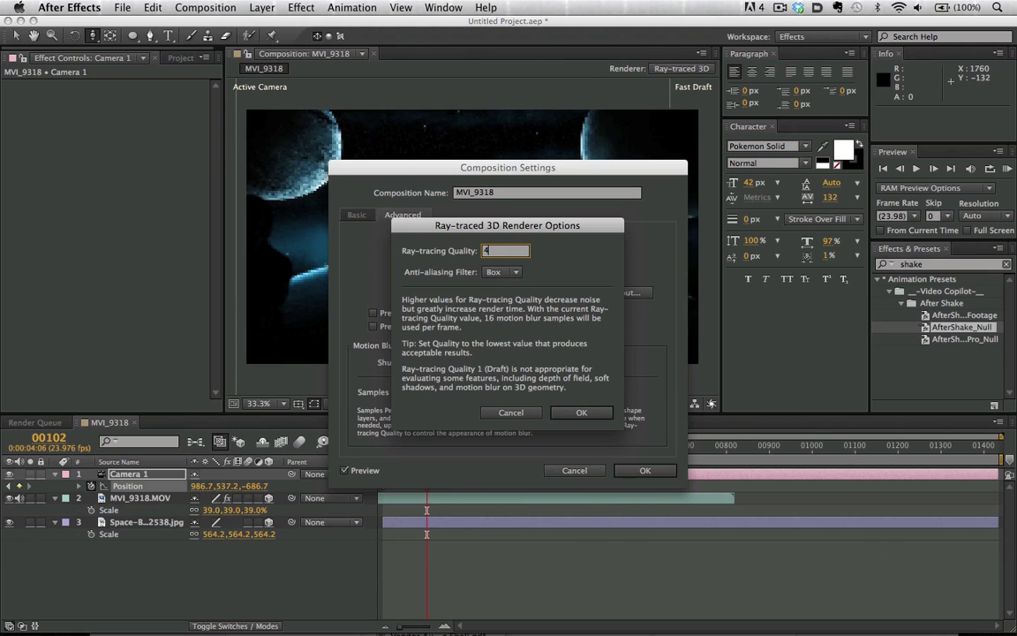
pyautogui.click(503, 272)
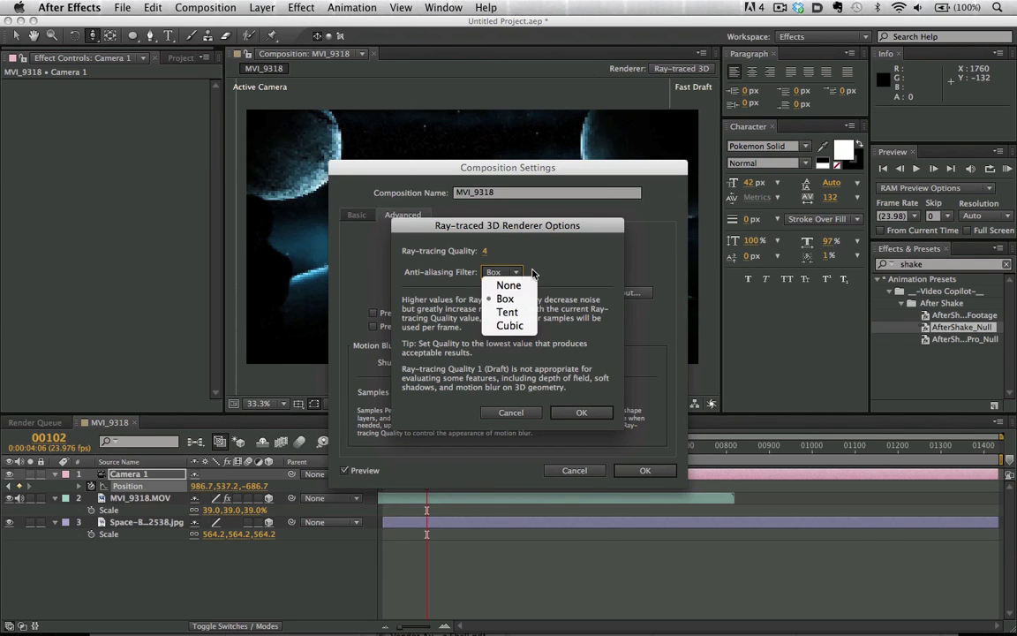
pyautogui.click(499, 272)
pyautogui.press('Return')
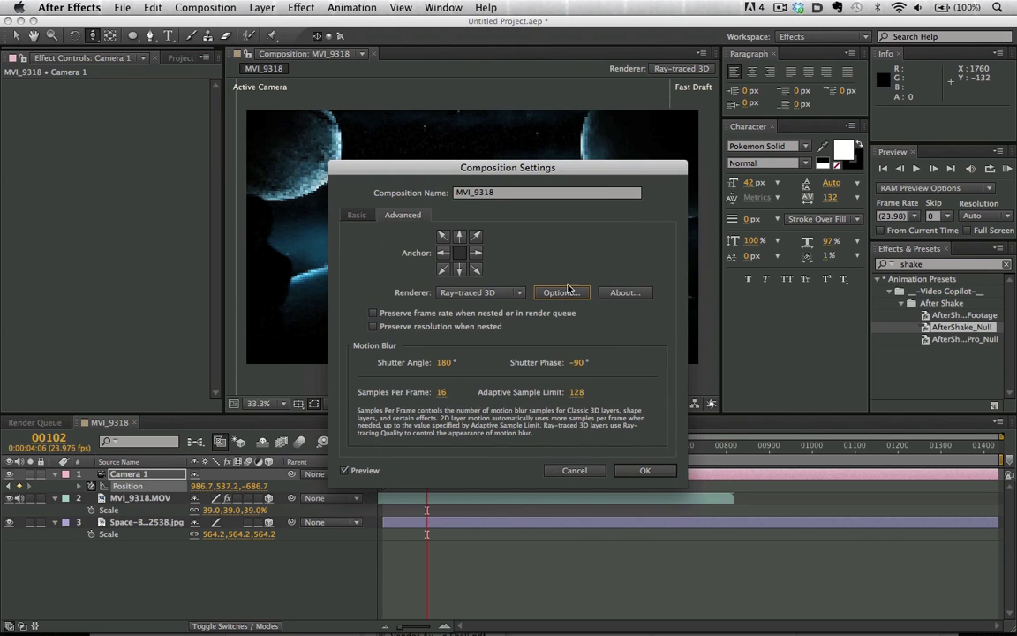
pyautogui.click(644, 474)
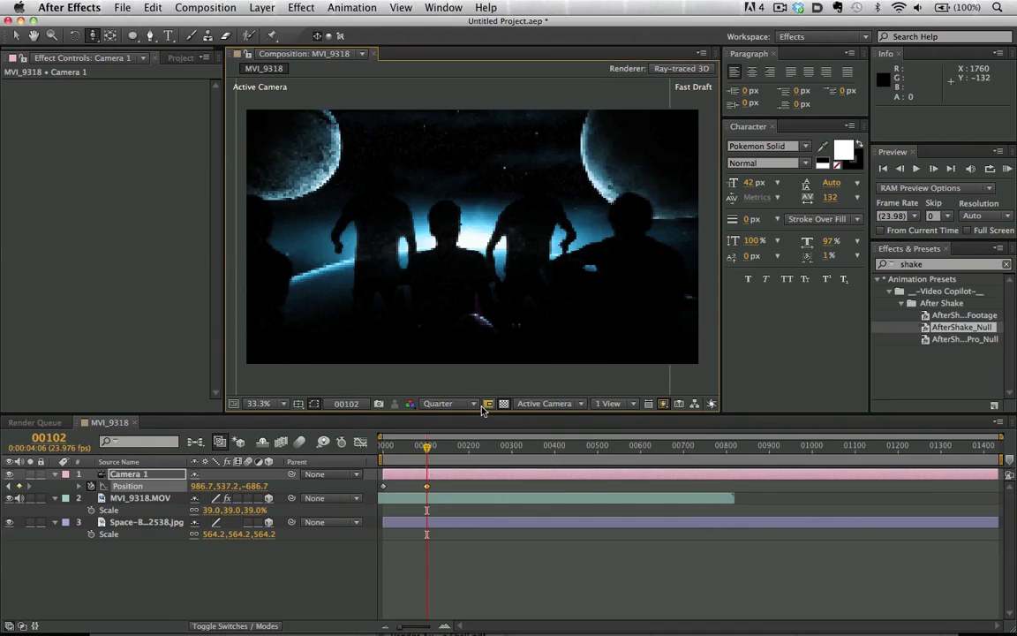
# - Set viewer resolution to Full, trim the work area to frames 0–99, and RAM-preview the camera push
pyautogui.click(441, 404)
pyautogui.click(477, 448)
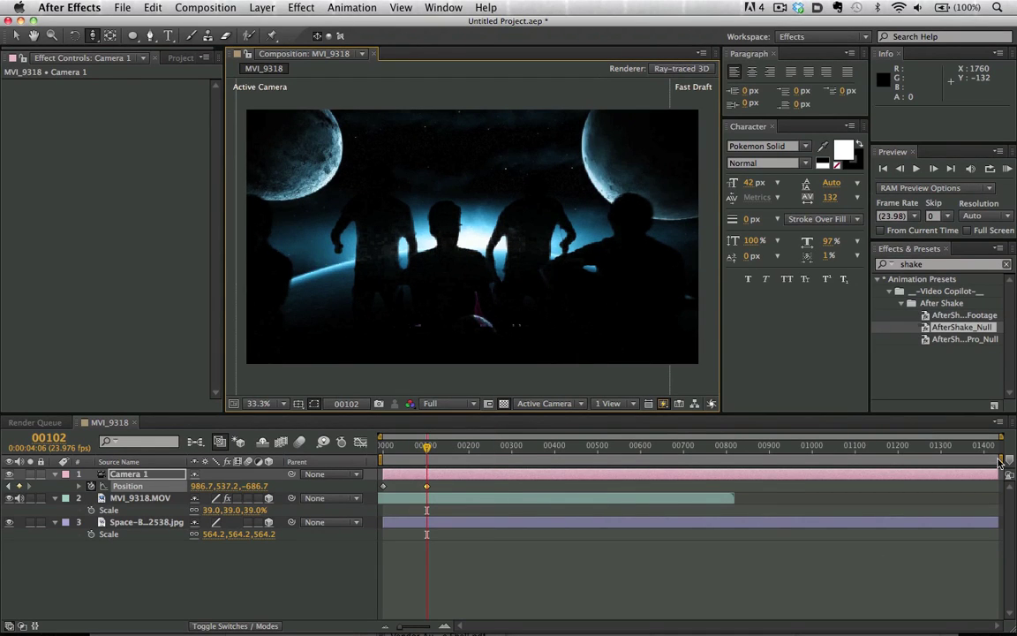
pyautogui.moveTo(1000, 458); pyautogui.dragTo(426, 488)
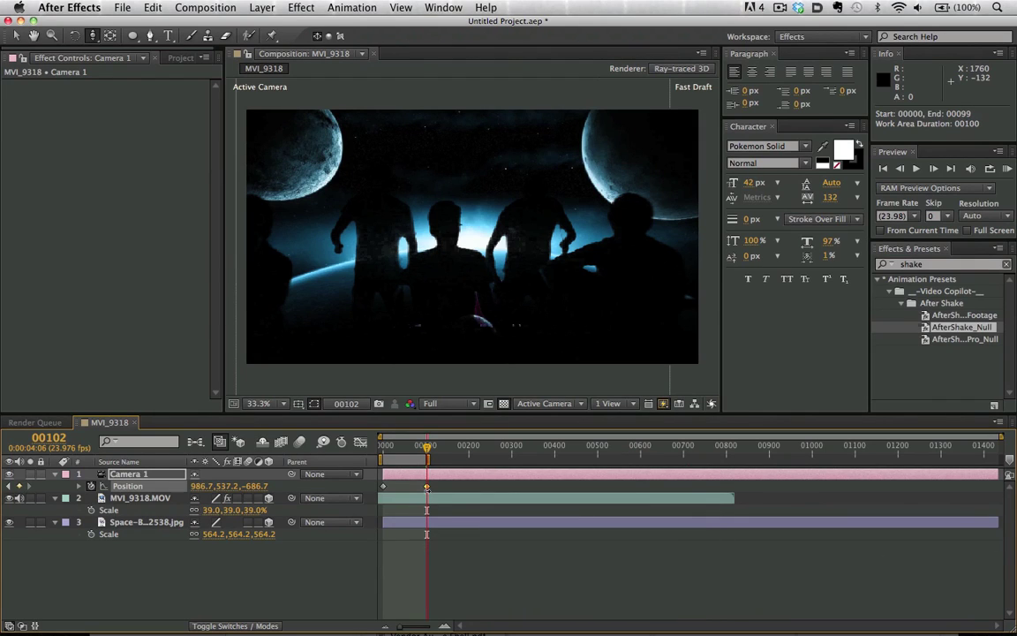
pyautogui.click(1008, 168)
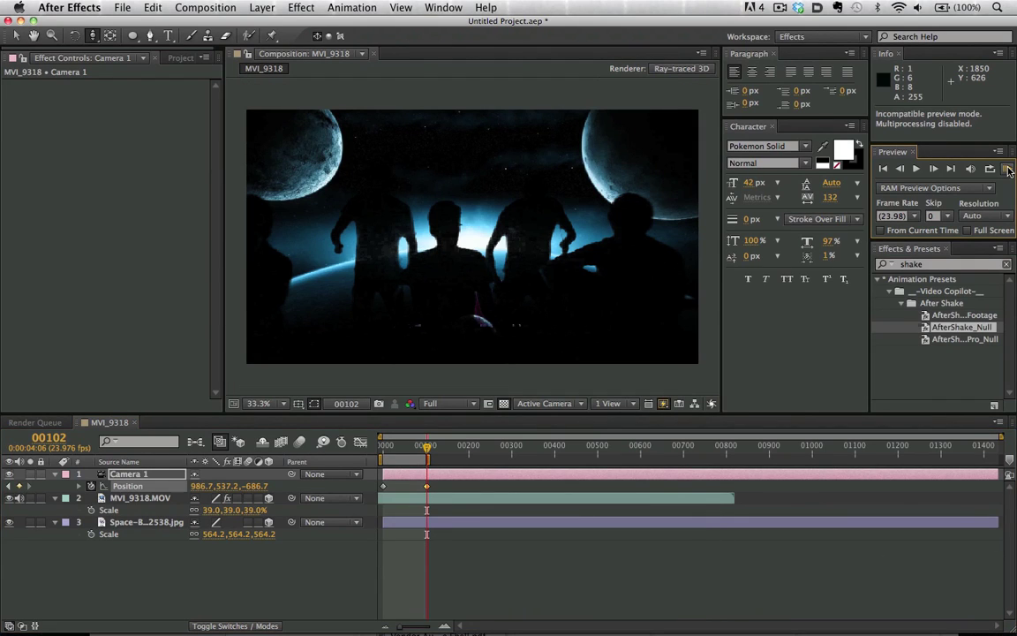